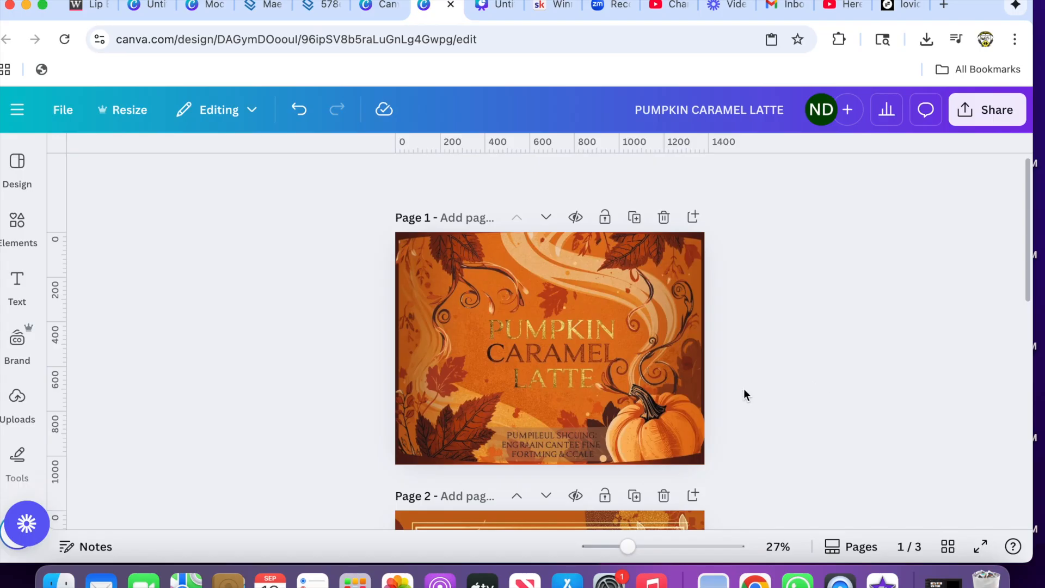
- Separate the steaming coffee cup from the page 3 label image with Magic Grab, marking it with the brush
{"action": "scroll", "coordinate": [590, 301], "scroll_direction": "down", "scroll_amount": 1}
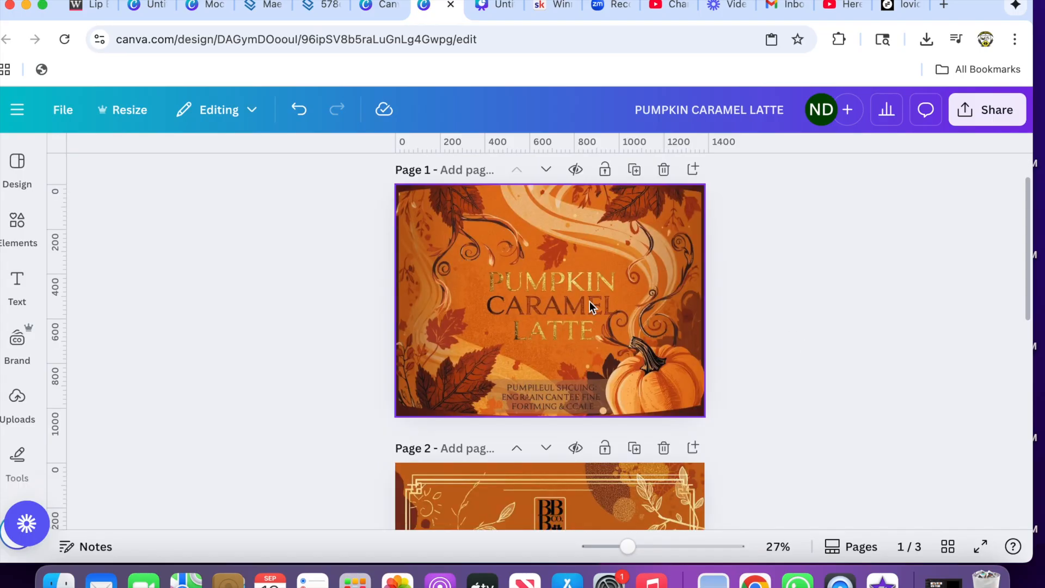
{"action": "scroll", "coordinate": [720, 381], "scroll_direction": "down", "scroll_amount": 10}
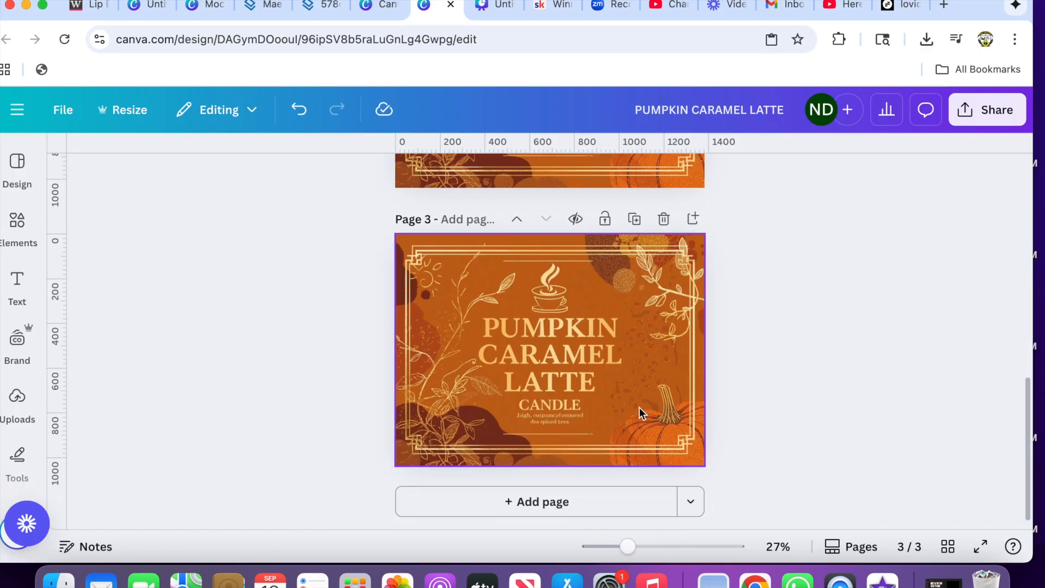
{"action": "scroll", "coordinate": [639, 408], "scroll_direction": "up", "scroll_amount": 5}
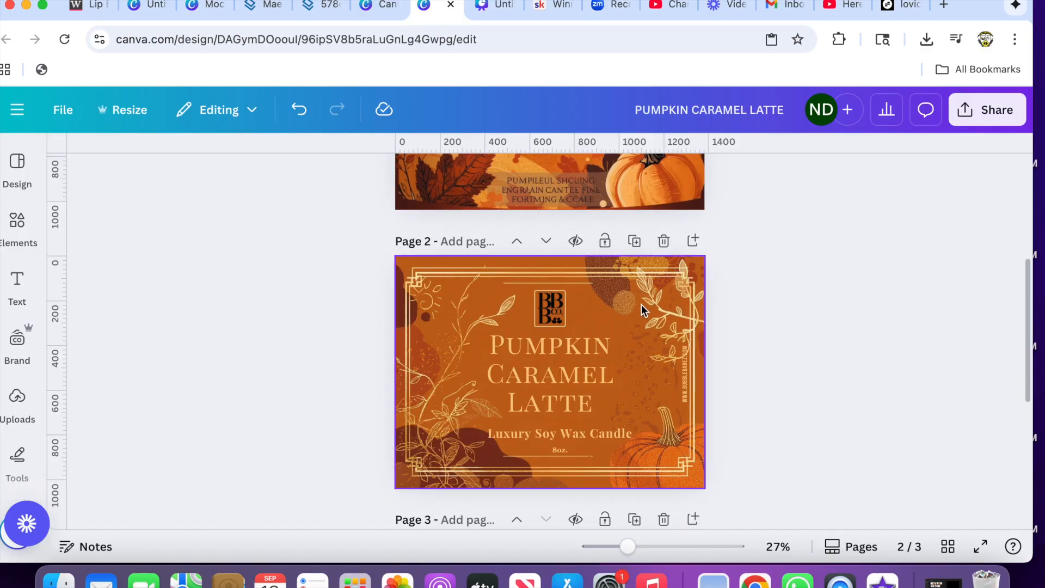
{"action": "scroll", "coordinate": [641, 305], "scroll_direction": "down", "scroll_amount": 4}
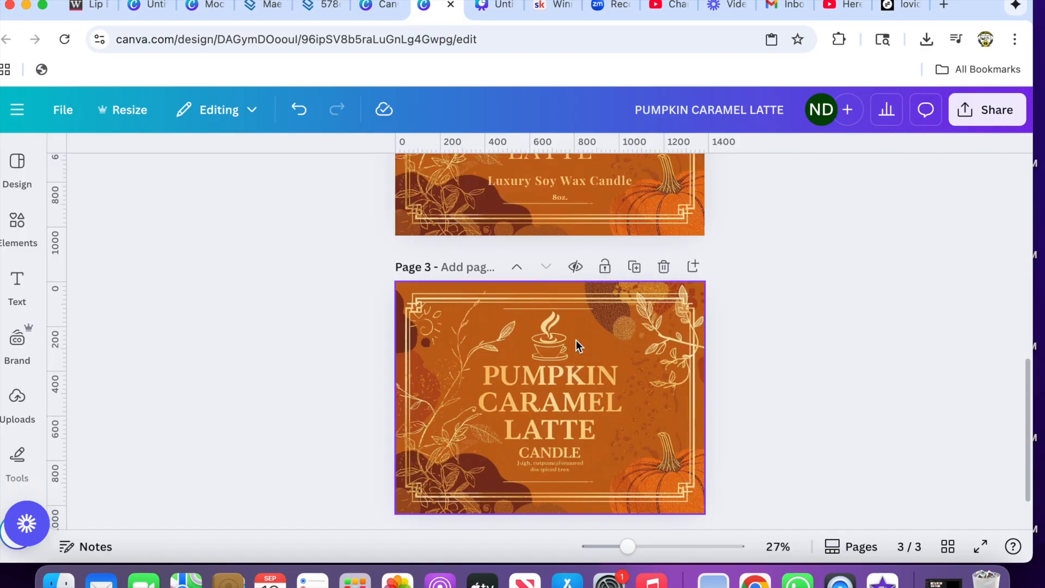
{"action": "left_click", "coordinate": [541, 345]}
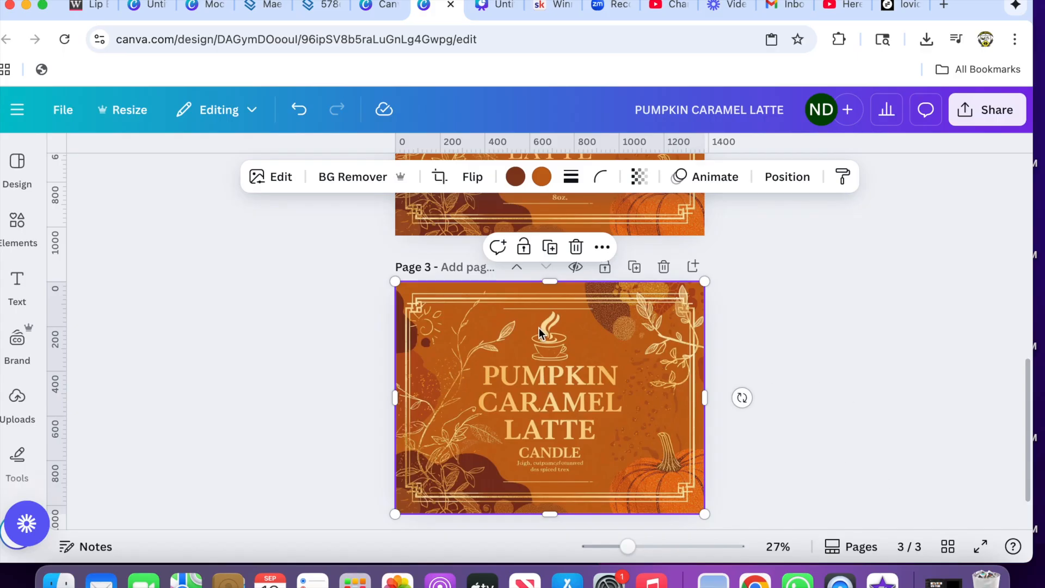
{"action": "left_click", "coordinate": [268, 175]}
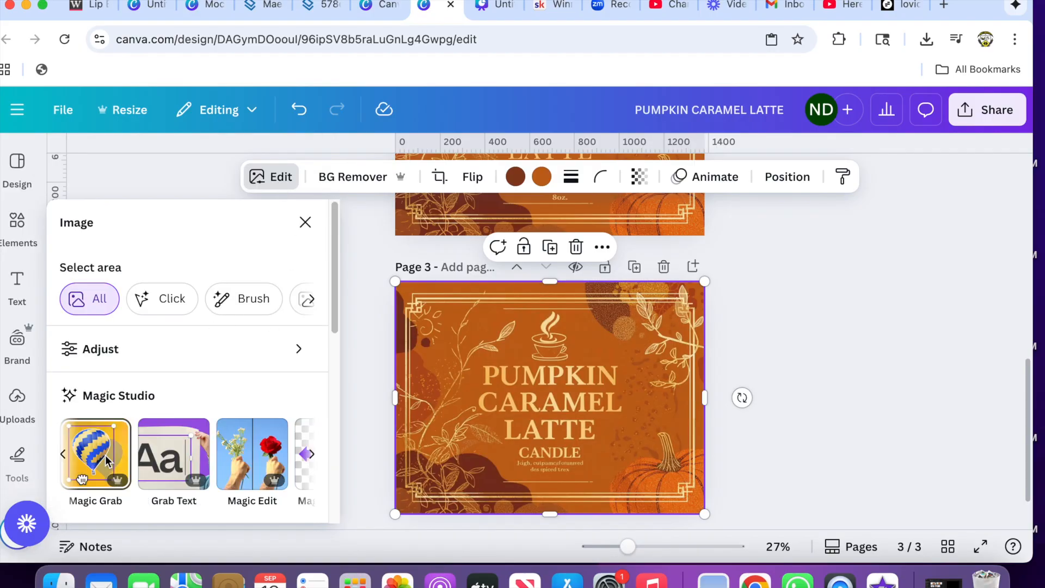
{"action": "left_click", "coordinate": [106, 455]}
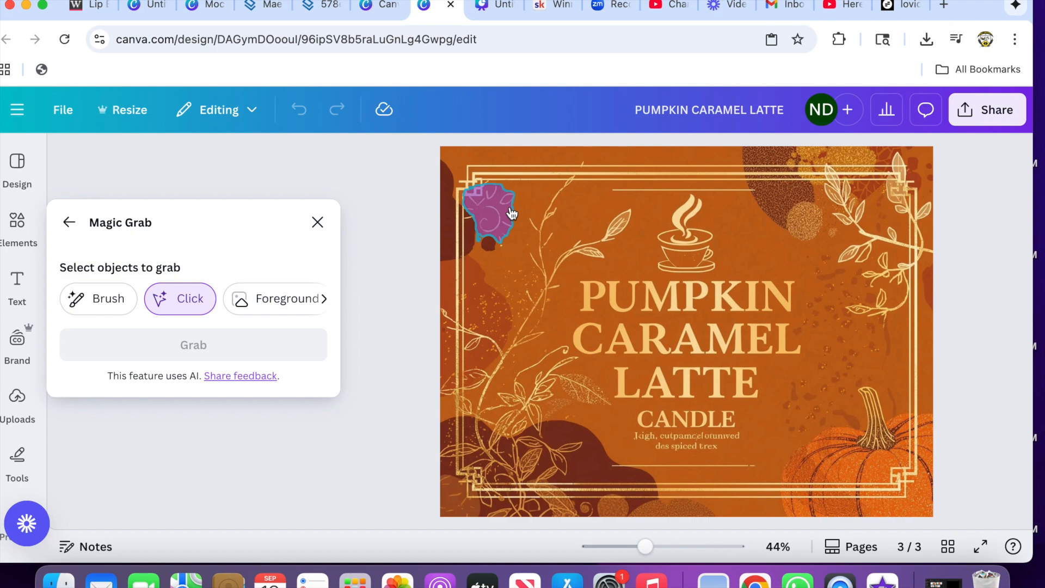
{"action": "left_click", "coordinate": [124, 306]}
{"action": "mouse_move", "coordinate": [696, 211]}
{"action": "left_mouse_down"}
{"action": "mouse_move", "coordinate": [670, 252]}
{"action": "mouse_move", "coordinate": [702, 250]}
{"action": "mouse_move", "coordinate": [696, 238]}
{"action": "left_mouse_up"}
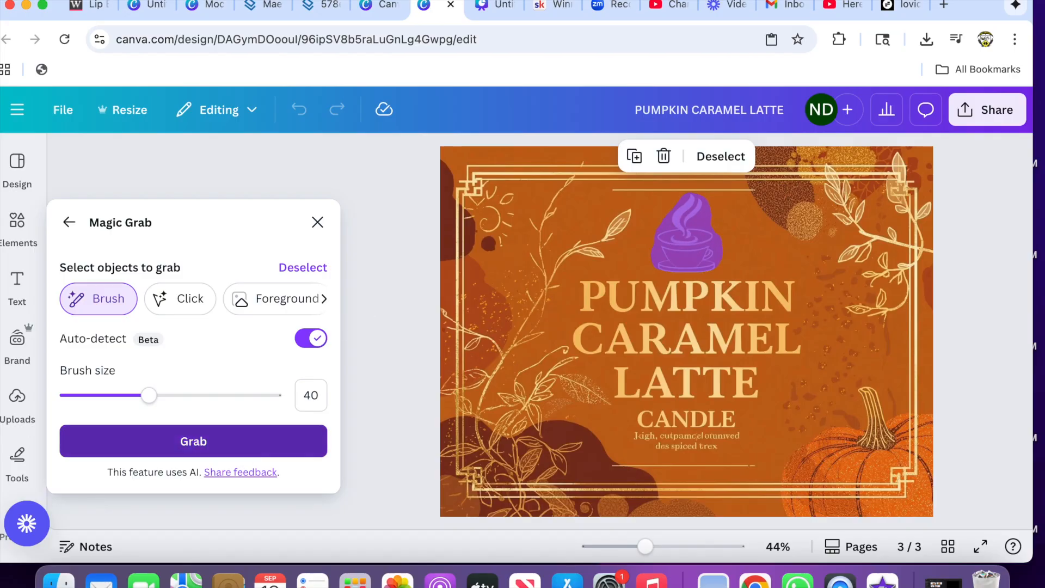
{"action": "left_click", "coordinate": [239, 442]}
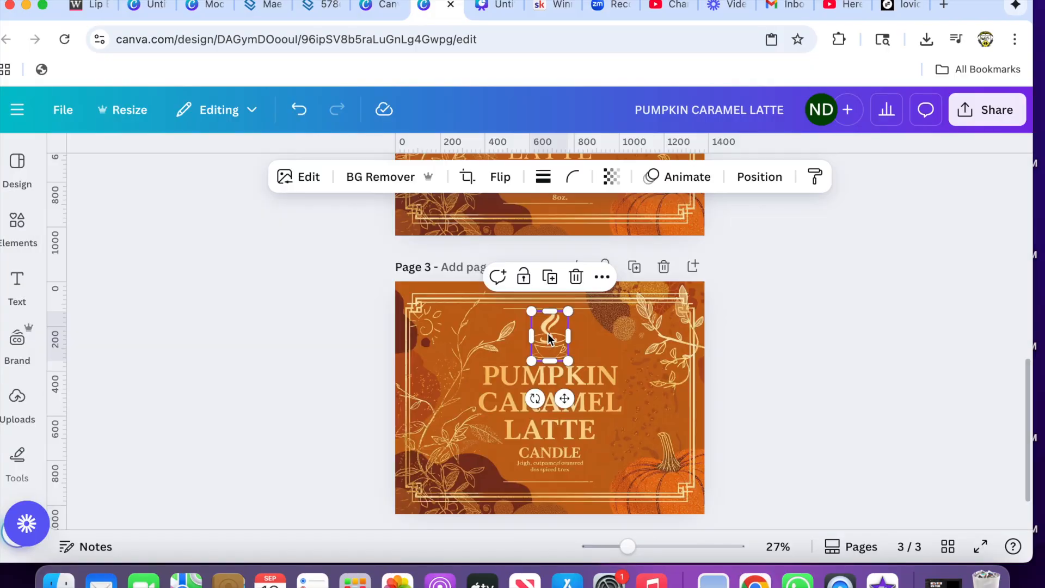
- Delete the grabbed coffee cup from the page 3 label
{"action": "left_click_drag", "start_coordinate": [556, 342], "coordinate": [631, 356]}
{"action": "left_click_drag", "start_coordinate": [631, 548], "coordinate": [656, 547]}
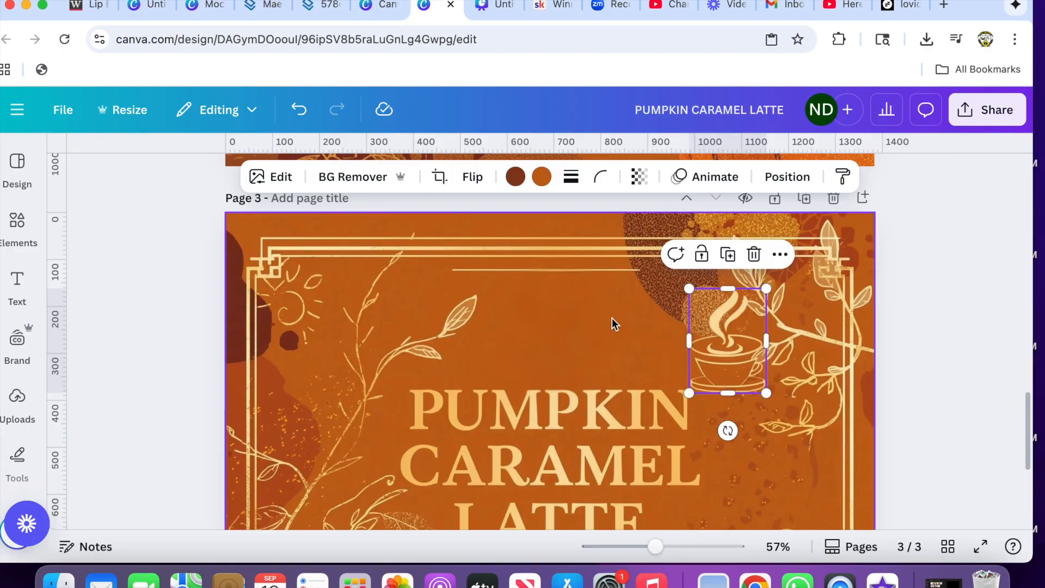
{"action": "left_click_drag", "start_coordinate": [714, 354], "coordinate": [538, 343]}
{"action": "right_click", "coordinate": [538, 342]}
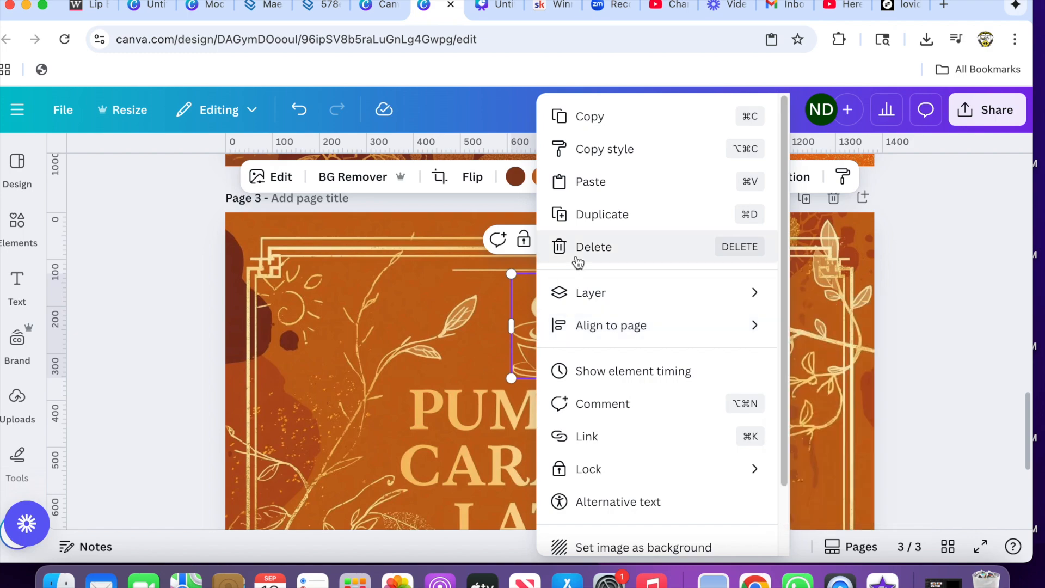
{"action": "left_click", "coordinate": [578, 262]}
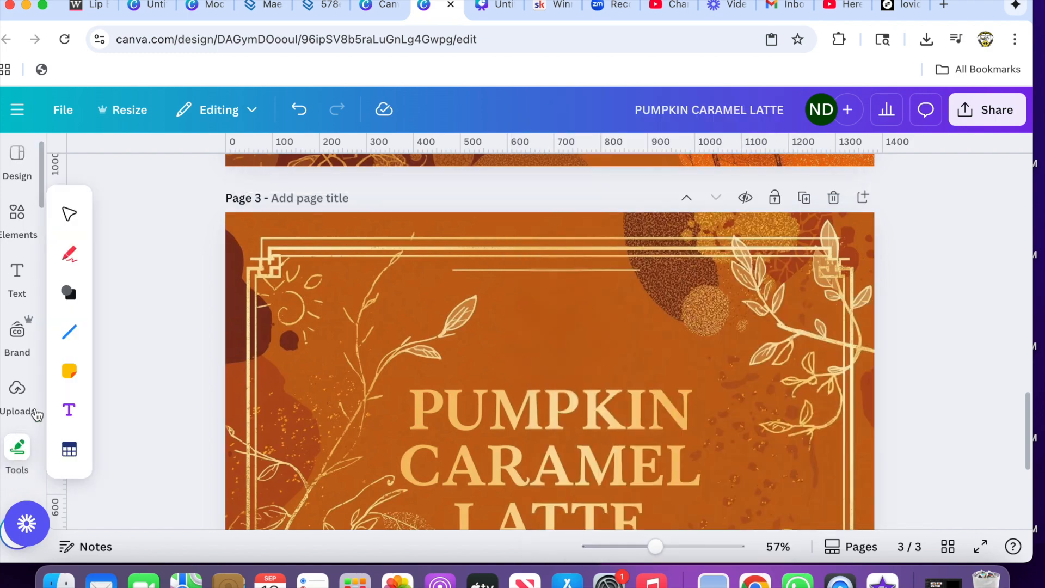
- Place the BBB Co. logo from the logos folder above the title on page 3 and adjust its size
{"action": "left_click", "coordinate": [17, 400]}
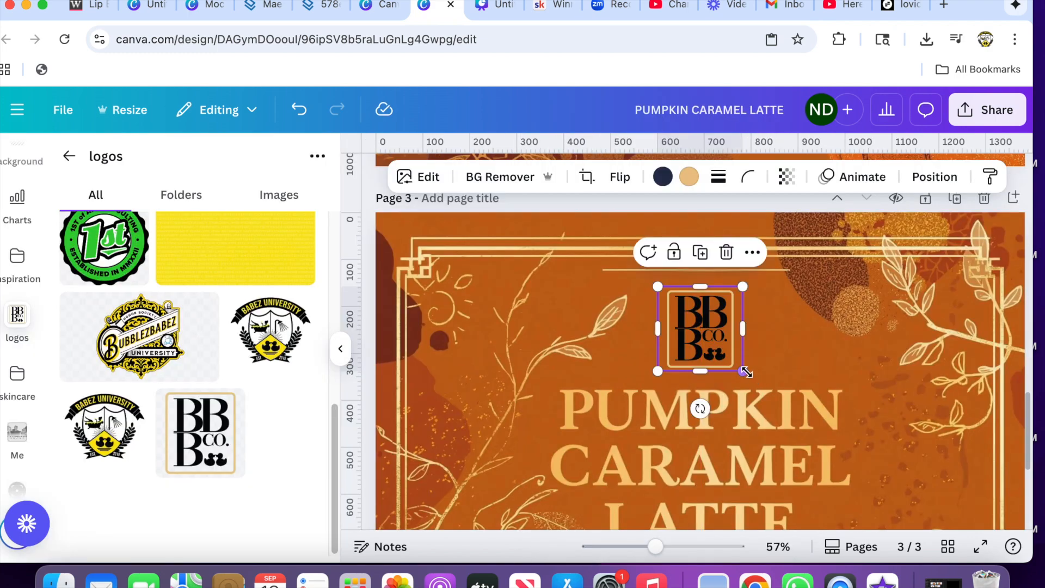
{"action": "left_click_drag", "start_coordinate": [742, 370], "coordinate": [765, 363]}
{"action": "left_click", "coordinate": [828, 321]}
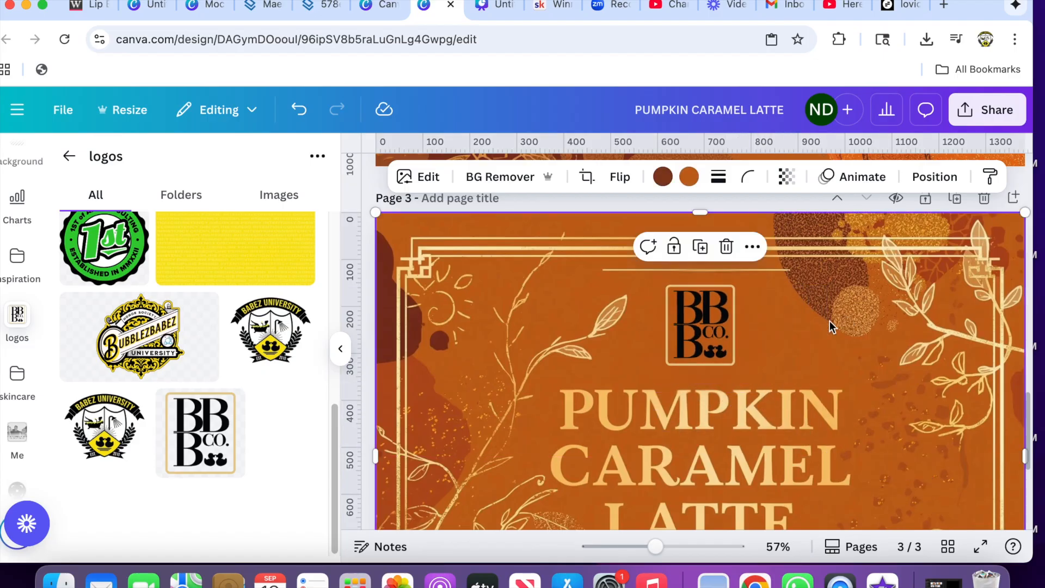
- Extract all text of the page 3 label image as editable text with Grab Text and nudge the title slightly upward
{"action": "left_click", "coordinate": [340, 349]}
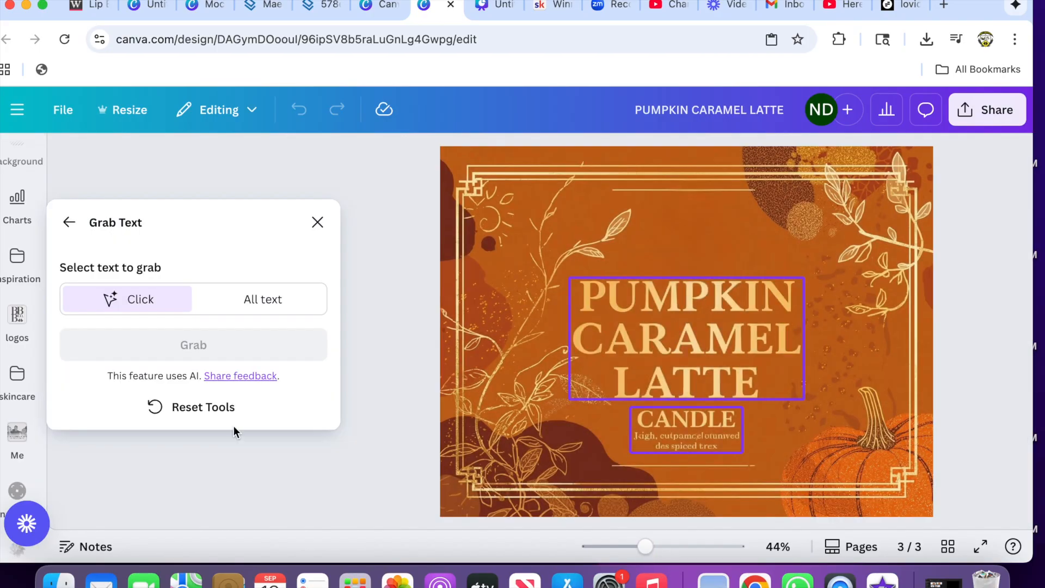
{"action": "left_click", "coordinate": [286, 305]}
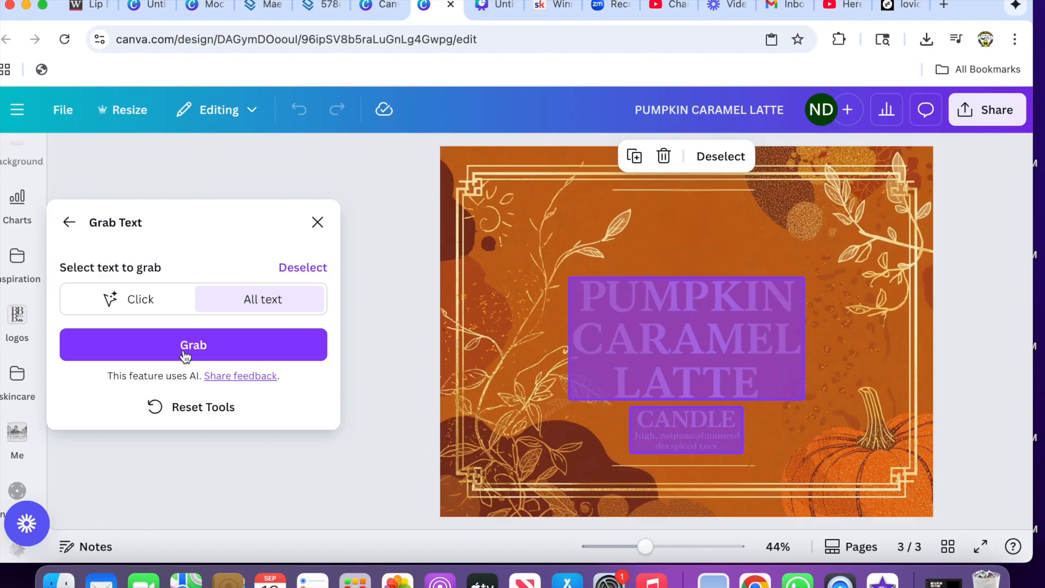
{"action": "left_click", "coordinate": [217, 348]}
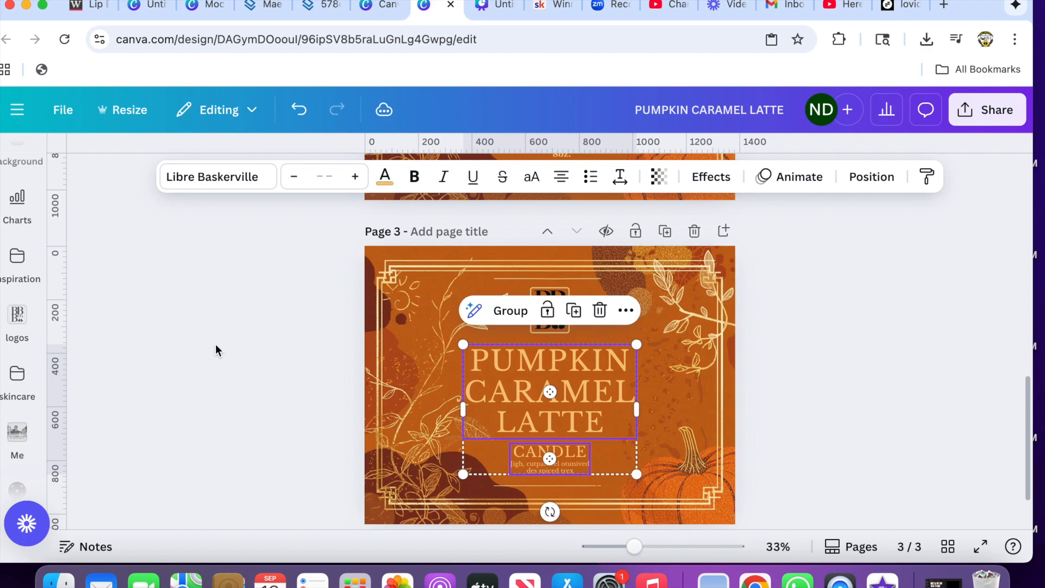
{"action": "left_click", "coordinate": [367, 389]}
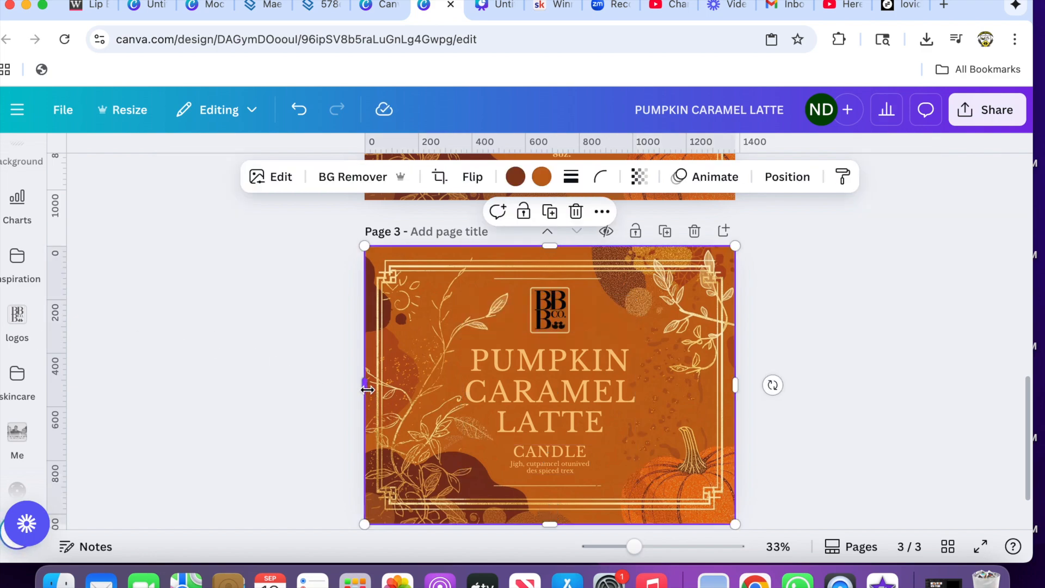
{"action": "mouse_move", "coordinate": [547, 396]}
{"action": "left_mouse_down"}
{"action": "mouse_move", "coordinate": [458, 388]}
{"action": "mouse_move", "coordinate": [545, 393]}
{"action": "left_mouse_up"}
{"action": "mouse_move", "coordinate": [581, 471]}
{"action": "left_mouse_down"}
{"action": "mouse_move", "coordinate": [602, 492]}
{"action": "mouse_move", "coordinate": [548, 471]}
{"action": "mouse_move", "coordinate": [690, 427]}
{"action": "mouse_move", "coordinate": [351, 438]}
{"action": "mouse_move", "coordinate": [583, 432]}
{"action": "mouse_move", "coordinate": [567, 459]}
{"action": "mouse_move", "coordinate": [578, 466]}
{"action": "left_mouse_up"}
- Change the font of the "PUMPKIN CARAMEL LATTE" title on page 3 to Playfair Display SC
{"action": "left_click", "coordinate": [573, 364]}
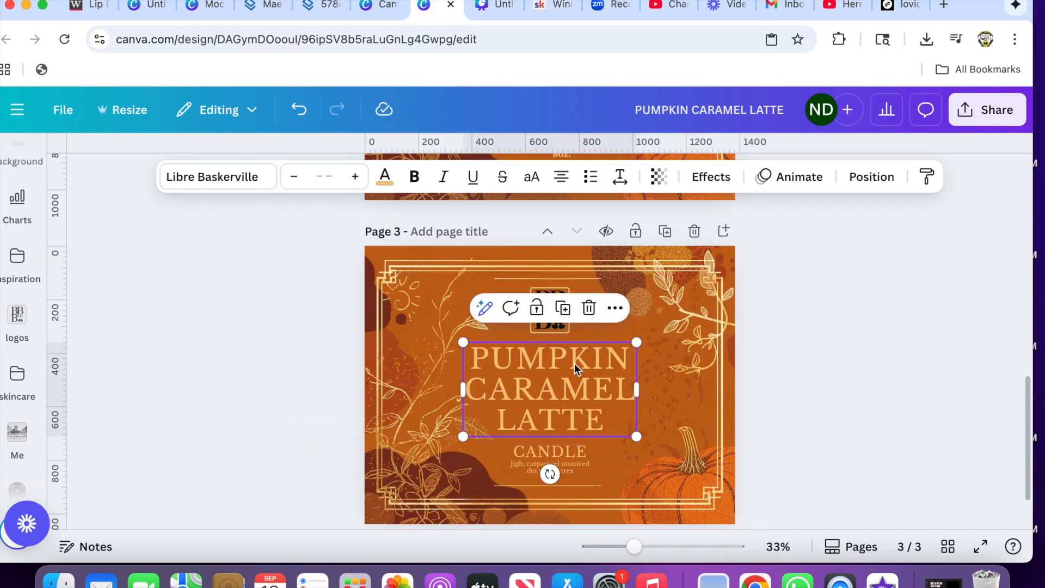
{"action": "double_click", "coordinate": [573, 364]}
{"action": "left_click", "coordinate": [246, 178]}
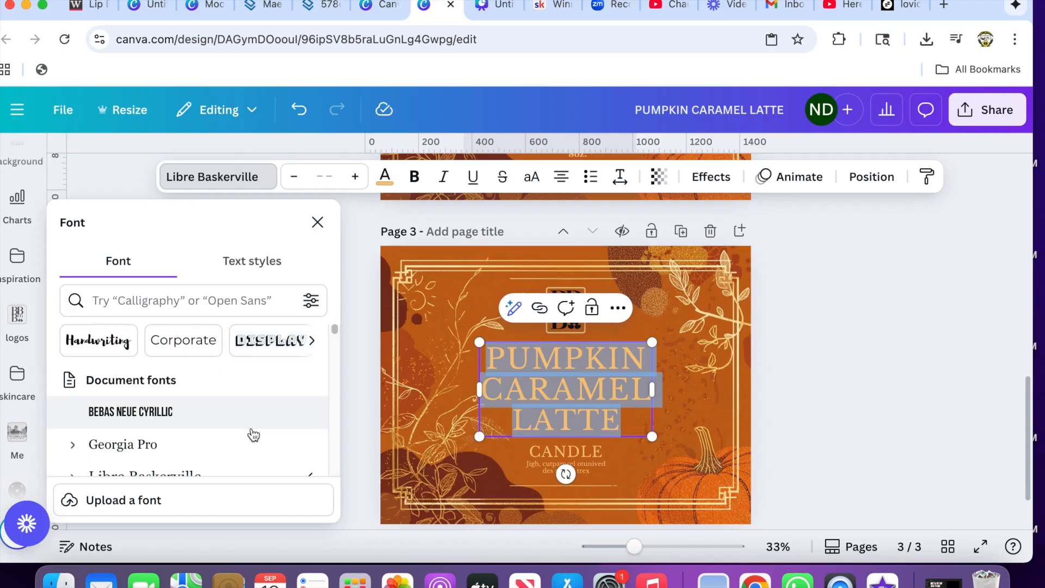
{"action": "scroll", "coordinate": [296, 424], "scroll_direction": "down", "scroll_amount": 3}
{"action": "left_click", "coordinate": [295, 423]}
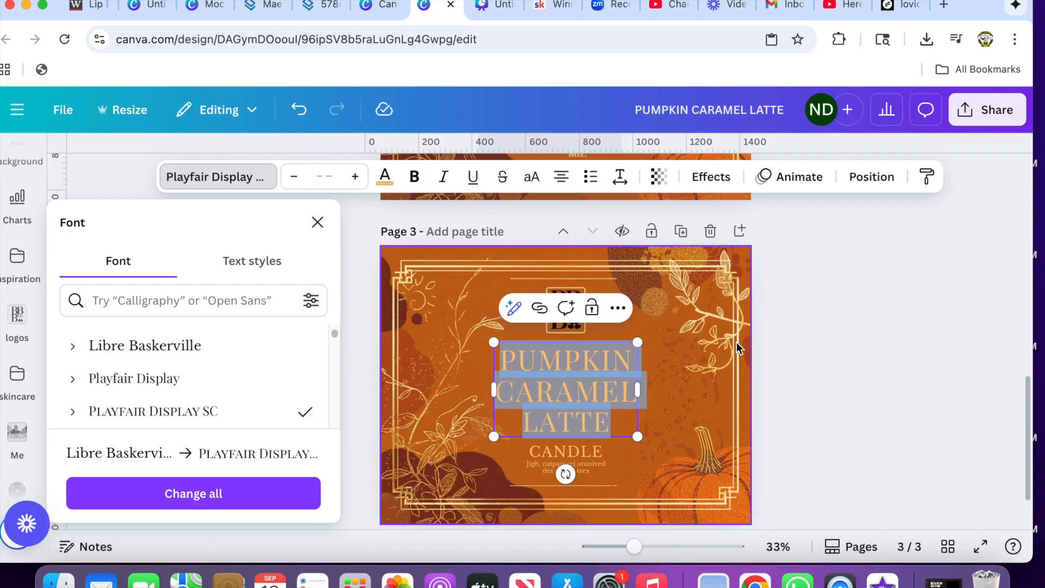
- Resize the title so it wraps onto two lines and center it between the logo and the "CANDLE" text
{"action": "mouse_move", "coordinate": [637, 343]}
{"action": "left_mouse_down"}
{"action": "mouse_move", "coordinate": [762, 294]}
{"action": "mouse_move", "coordinate": [616, 350]}
{"action": "mouse_move", "coordinate": [641, 336]}
{"action": "left_mouse_up"}
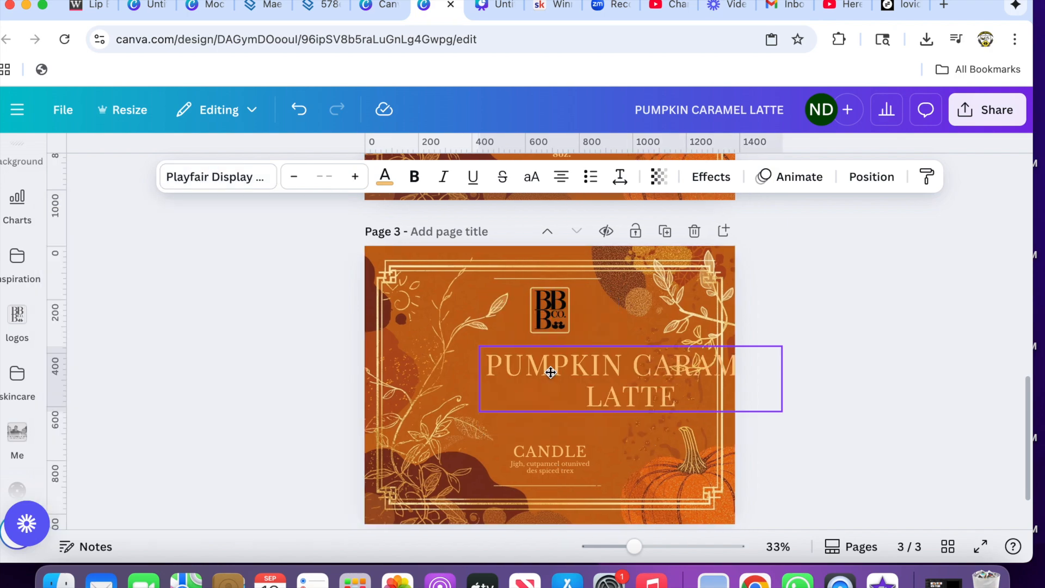
{"action": "left_click_drag", "start_coordinate": [550, 372], "coordinate": [481, 379]}
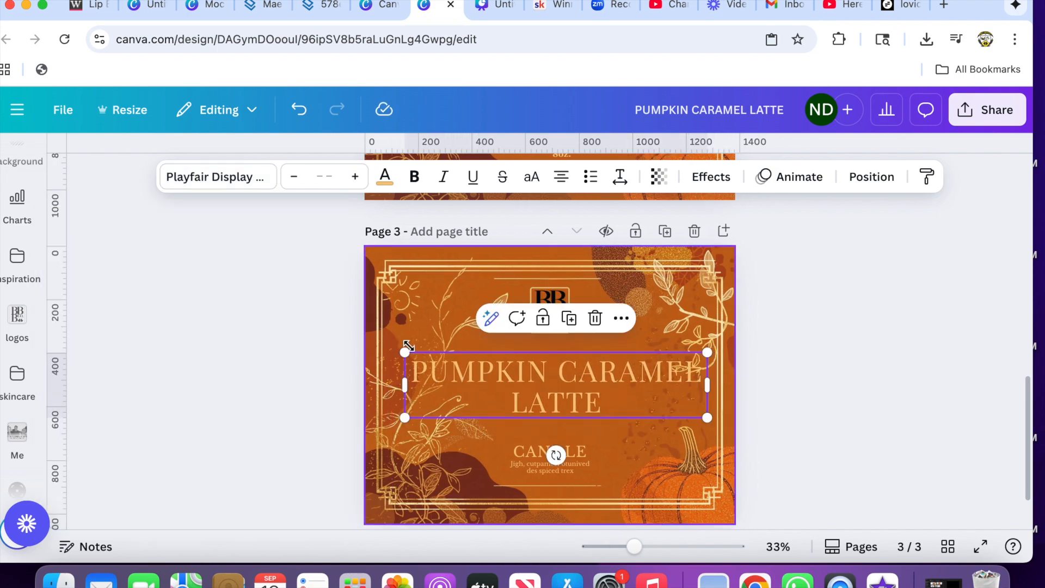
{"action": "left_click_drag", "start_coordinate": [407, 351], "coordinate": [480, 372]}
{"action": "left_click_drag", "start_coordinate": [590, 406], "coordinate": [550, 396]}
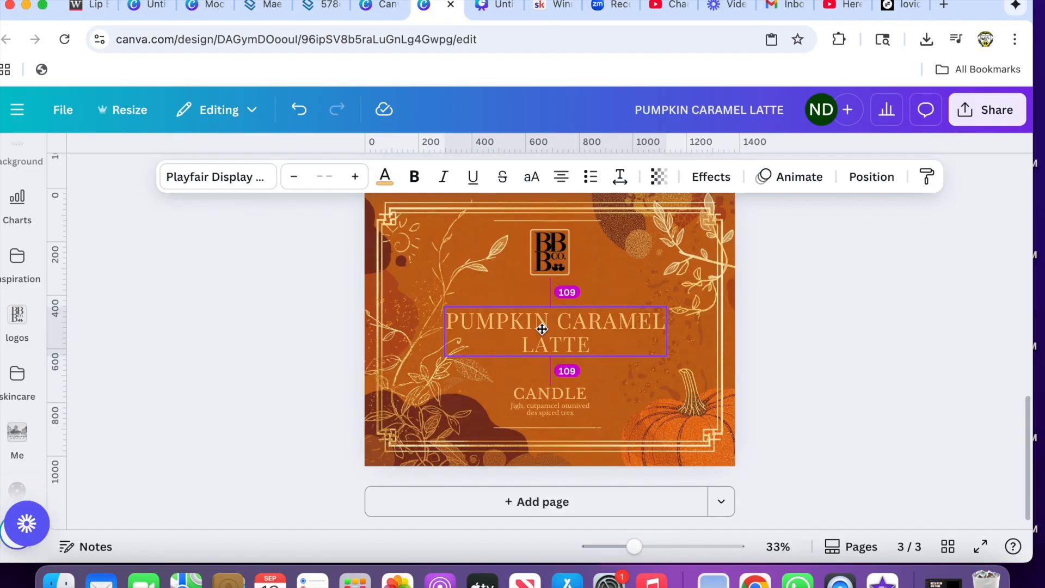
{"action": "left_click_drag", "start_coordinate": [542, 329], "coordinate": [540, 329]}
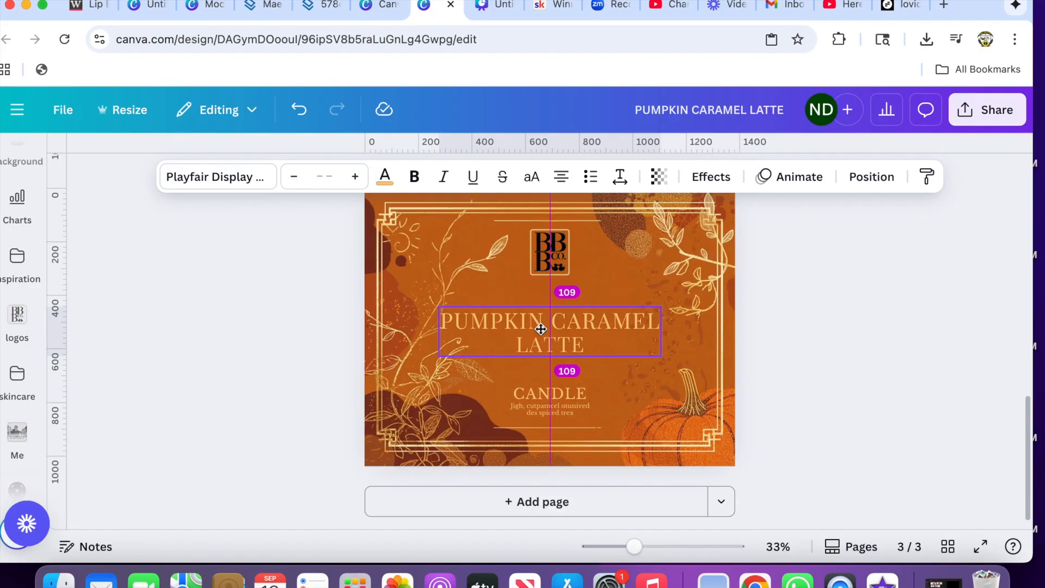
{"action": "left_click_drag", "start_coordinate": [540, 328], "coordinate": [541, 329]}
{"action": "left_click", "coordinate": [814, 374]}
- Widen the "CANDLE" text box beyond the label's right edge to make room for longer text
{"action": "mouse_move", "coordinate": [551, 401]}
{"action": "left_mouse_down"}
{"action": "mouse_move", "coordinate": [557, 363]}
{"action": "mouse_move", "coordinate": [567, 400]}
{"action": "left_mouse_up"}
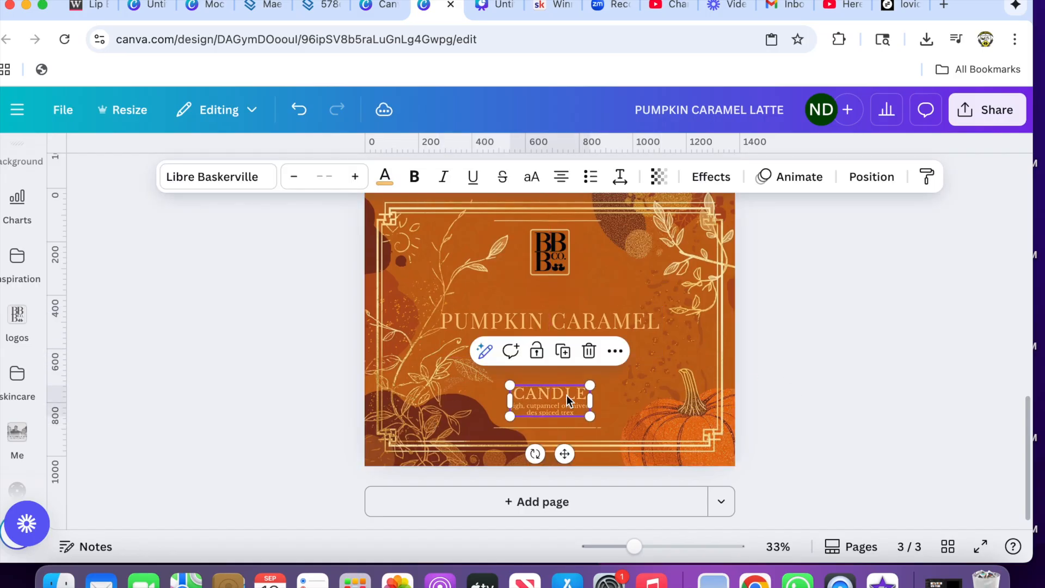
{"action": "double_click", "coordinate": [541, 397]}
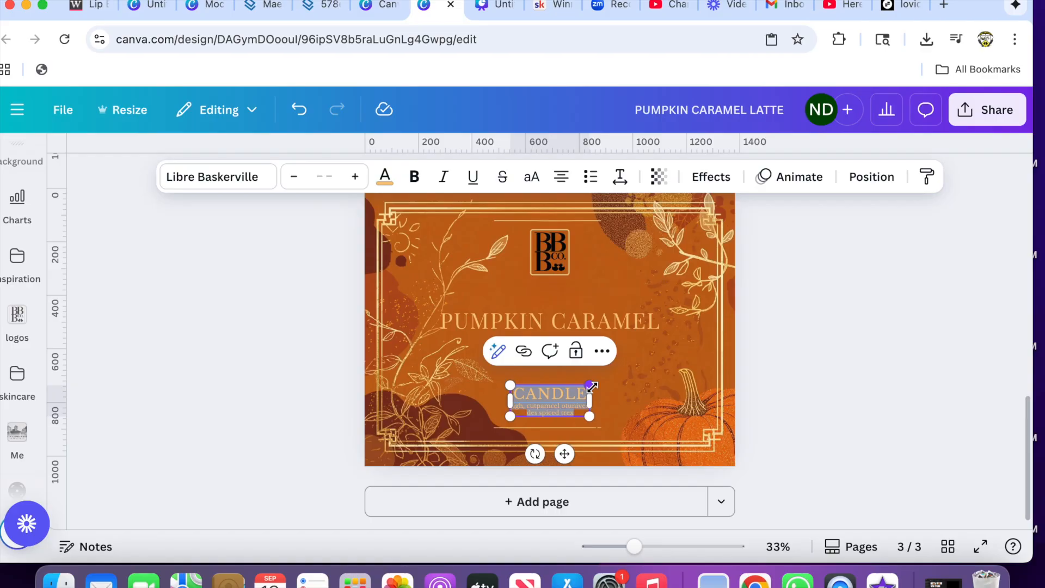
{"action": "mouse_move", "coordinate": [634, 547]}
{"action": "left_mouse_down"}
{"action": "mouse_move", "coordinate": [656, 551]}
{"action": "mouse_move", "coordinate": [643, 547]}
{"action": "left_mouse_up"}
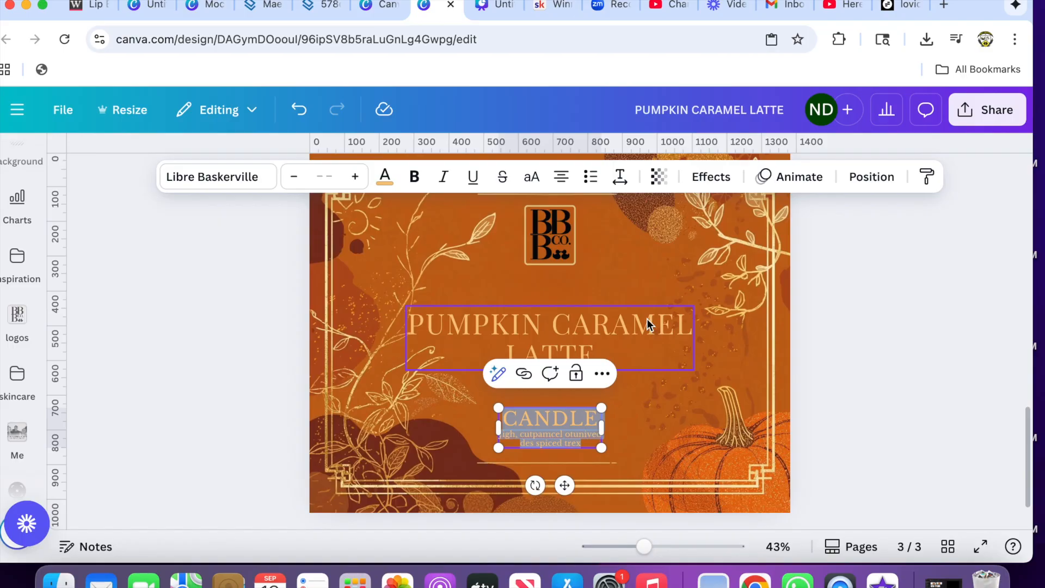
{"action": "left_click", "coordinate": [633, 426]}
{"action": "left_click", "coordinate": [578, 422]}
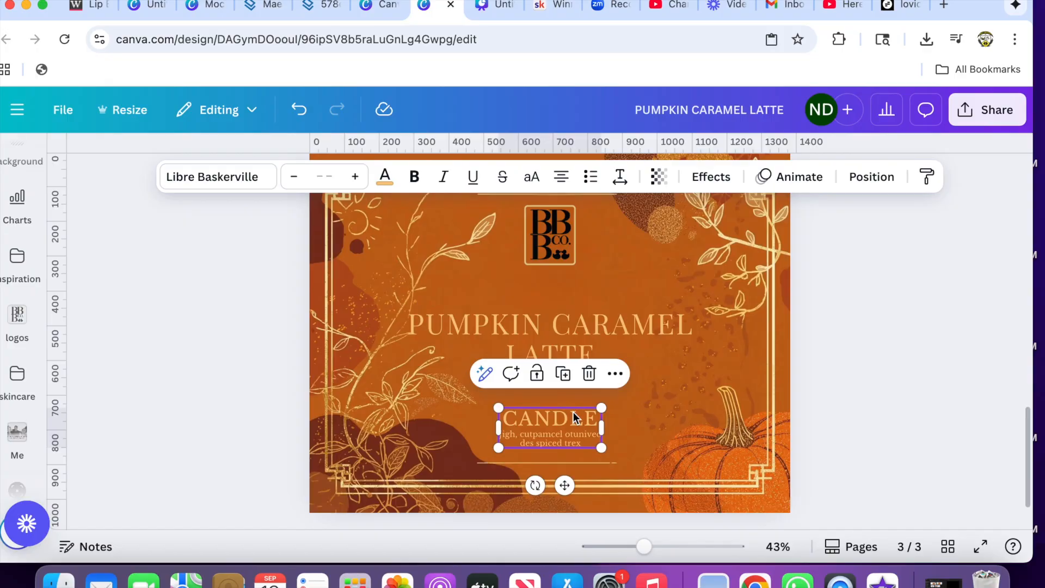
{"action": "double_click", "coordinate": [573, 413]}
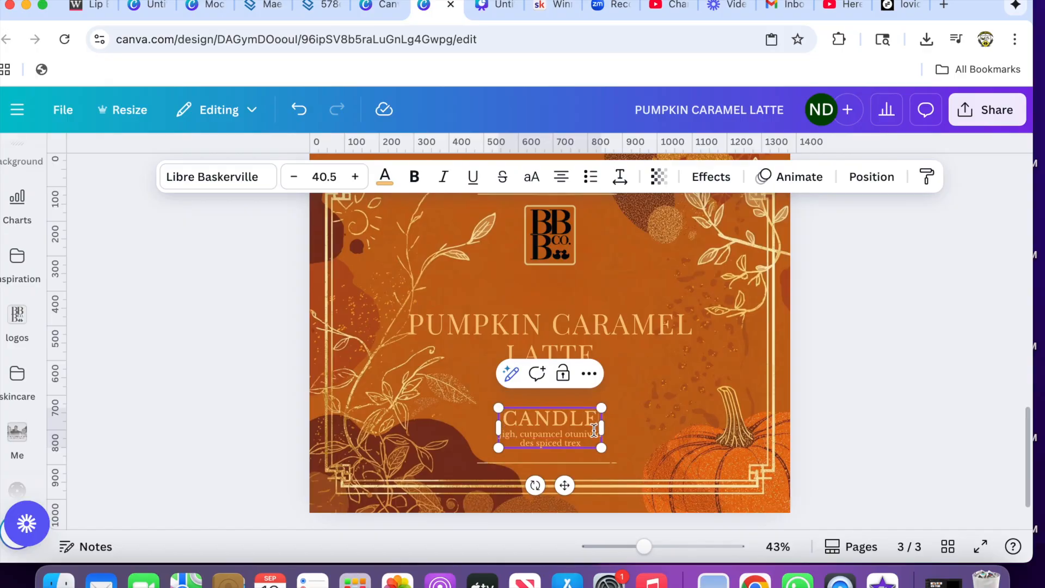
{"action": "left_click_drag", "start_coordinate": [602, 429], "coordinate": [815, 429]}
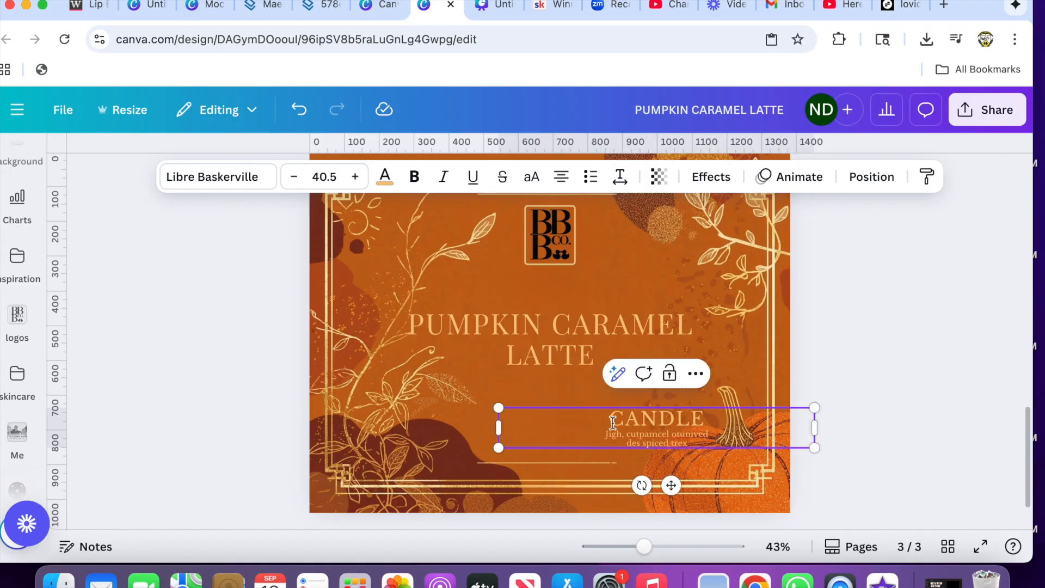
- Replace the "CANDLE" text on the label with "Luxury Soy Wax Candle"
{"action": "type", "text": "lu"}
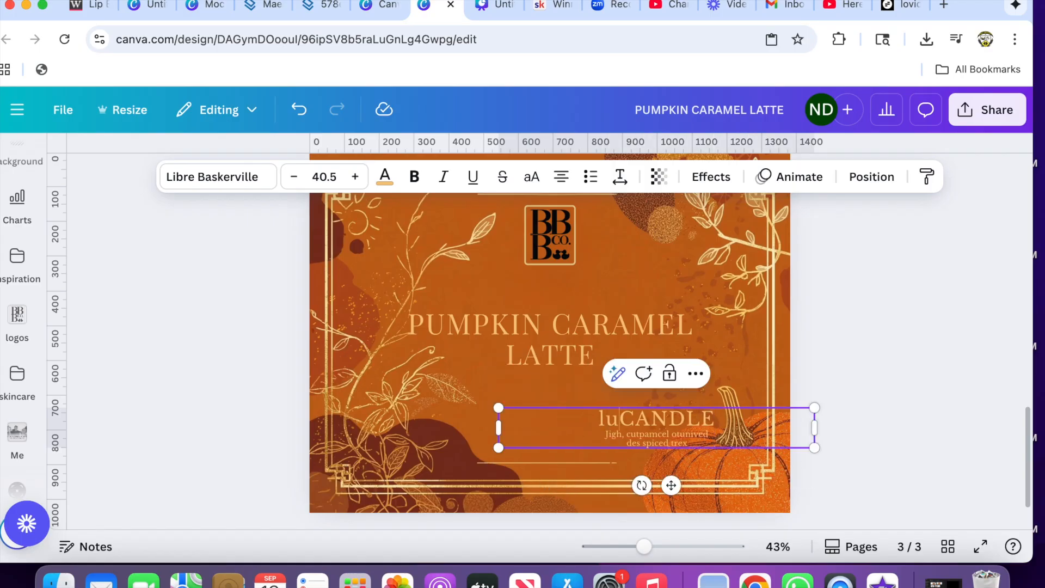
{"action": "key", "text": "BackSpace"}
{"action": "key", "text": "BackSpace"}
{"action": "type", "text": "Lu"}
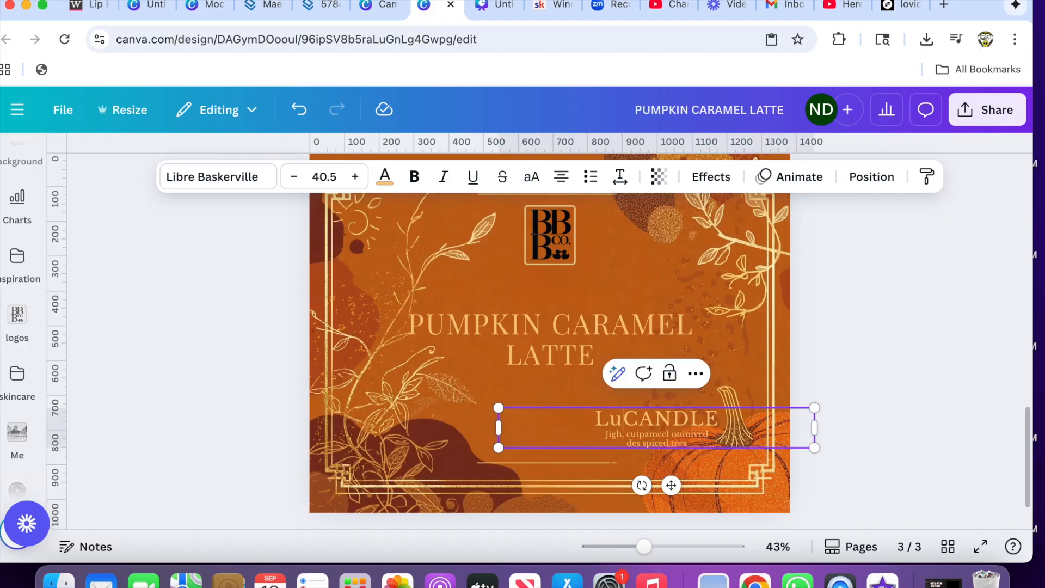
{"action": "type", "text": "xury"}
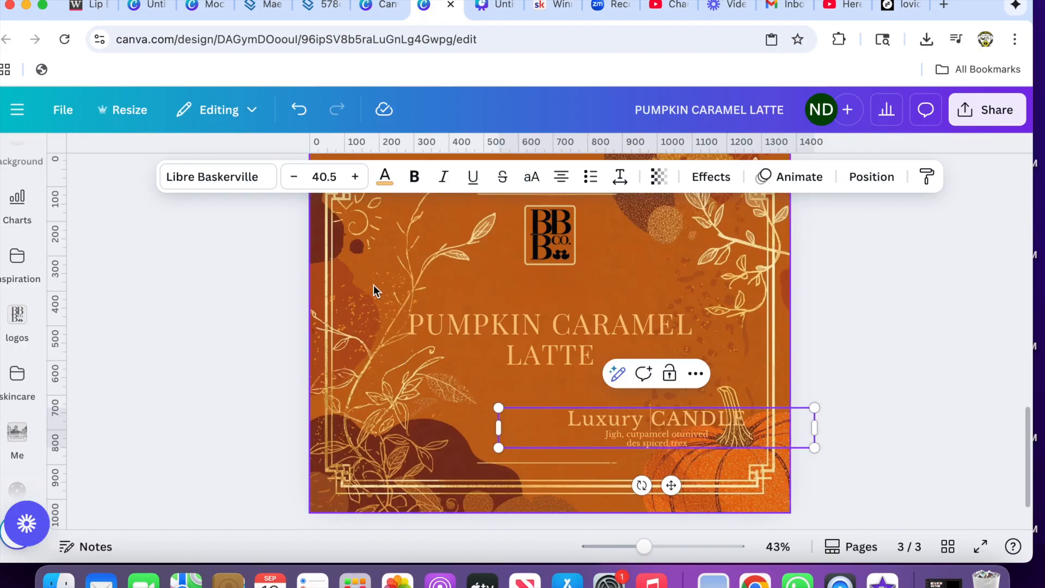
{"action": "double_click", "coordinate": [683, 418]}
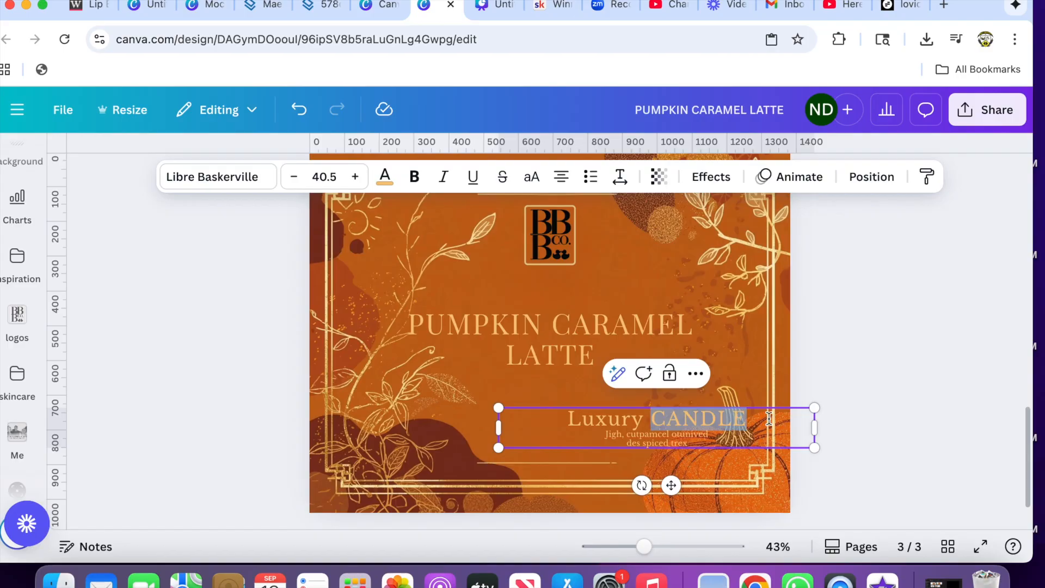
{"action": "type", "text": "Soy Wax Candle"}
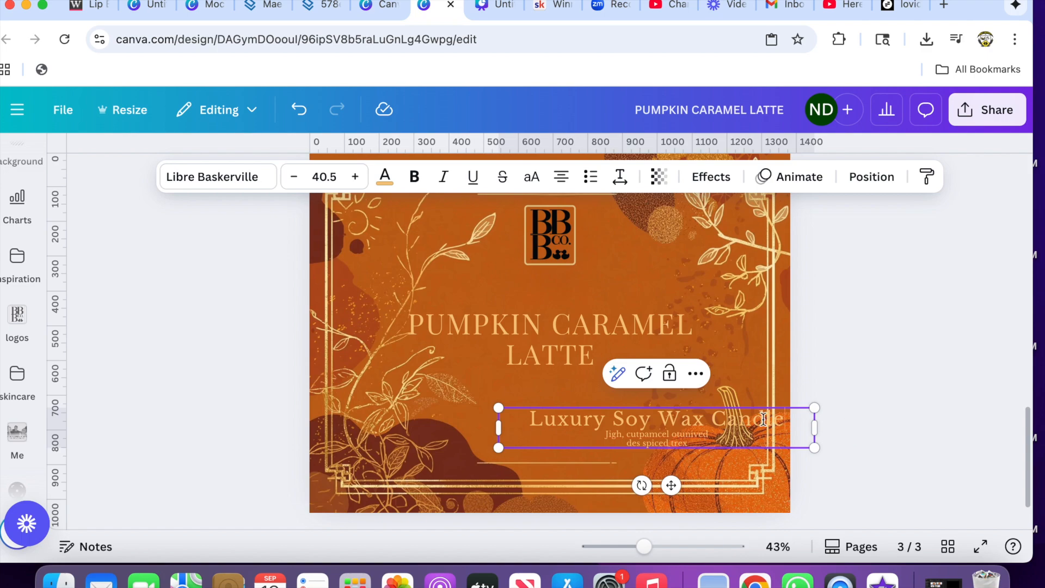
- Change the font of the "Luxury Soy Wax Candle" line to Playfair Display and increase its size by three increments
{"action": "left_click_drag", "start_coordinate": [783, 419], "coordinate": [522, 419]}
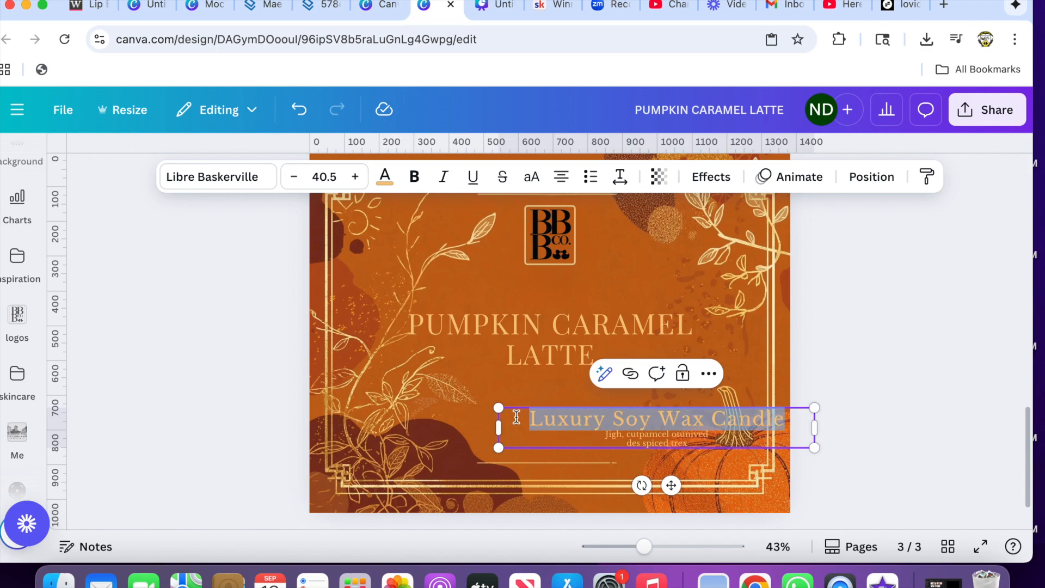
{"action": "left_click", "coordinate": [237, 170]}
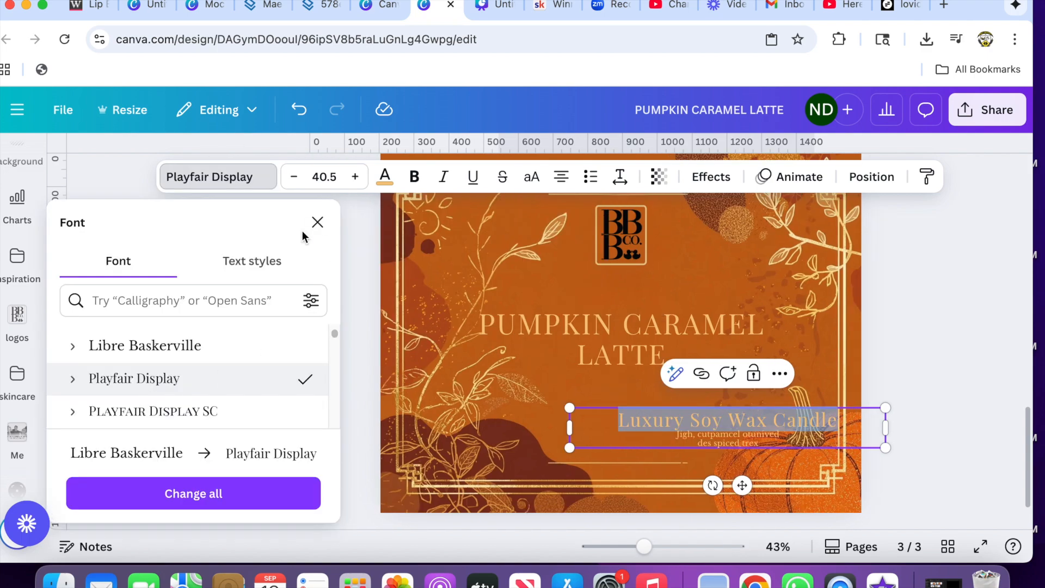
{"action": "left_click", "coordinate": [356, 179]}
{"action": "left_click", "coordinate": [356, 179]}
{"action": "left_click", "coordinate": [356, 179]}
{"action": "left_click", "coordinate": [356, 179]}
{"action": "left_click", "coordinate": [356, 179]}
{"action": "left_click", "coordinate": [356, 179]}
{"action": "left_click", "coordinate": [356, 179]}
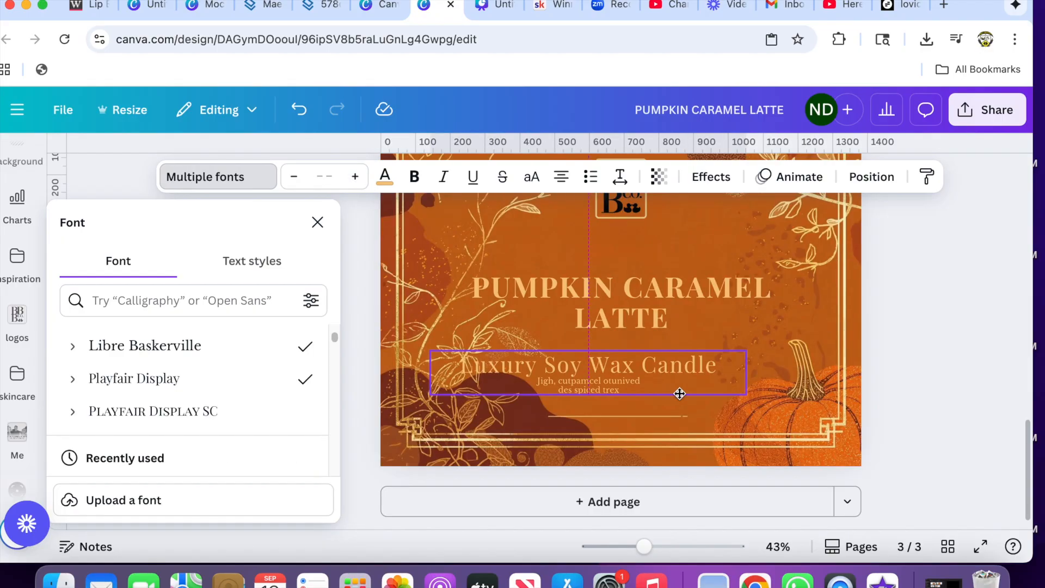
- Center the "Luxury Soy Wax Candle" text box horizontally on the page, below the title
{"action": "left_click_drag", "start_coordinate": [679, 393], "coordinate": [709, 405]}
{"action": "left_click", "coordinate": [871, 177]}
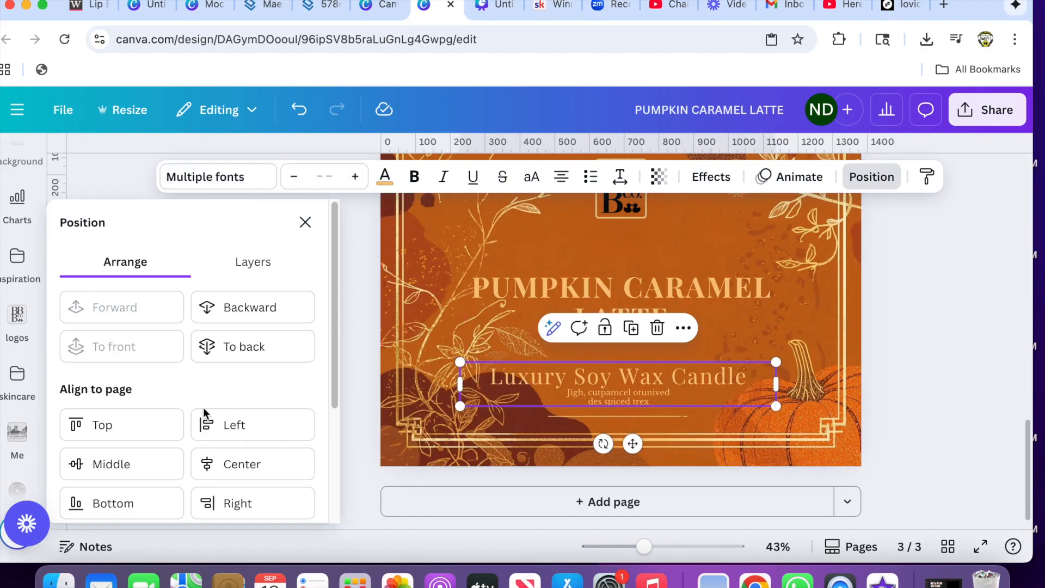
{"action": "left_click", "coordinate": [230, 474]}
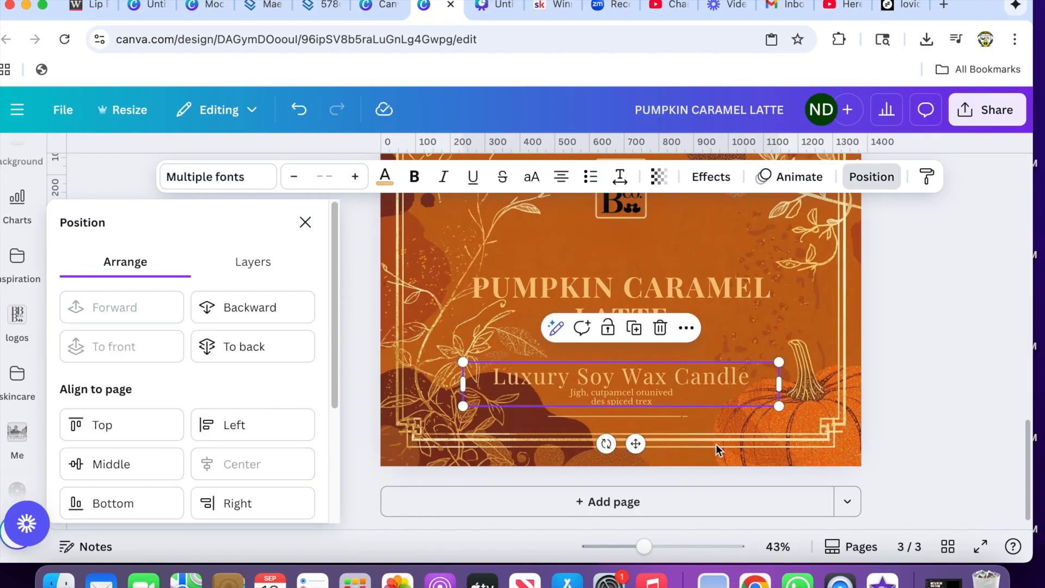
- Replace the garbled small text under "Luxury Soy Wax Candle" with "8 oz Candle" on a separate line
{"action": "left_click", "coordinate": [681, 401]}
{"action": "left_click_drag", "start_coordinate": [682, 401], "coordinate": [571, 393]}
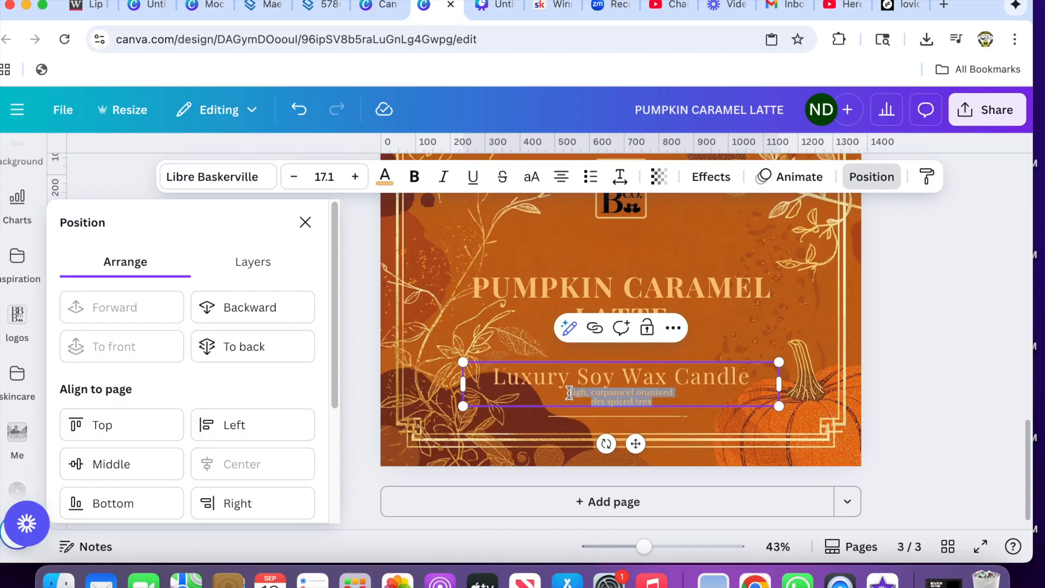
{"action": "key", "text": "BackSpace"}
{"action": "key", "text": "Return"}
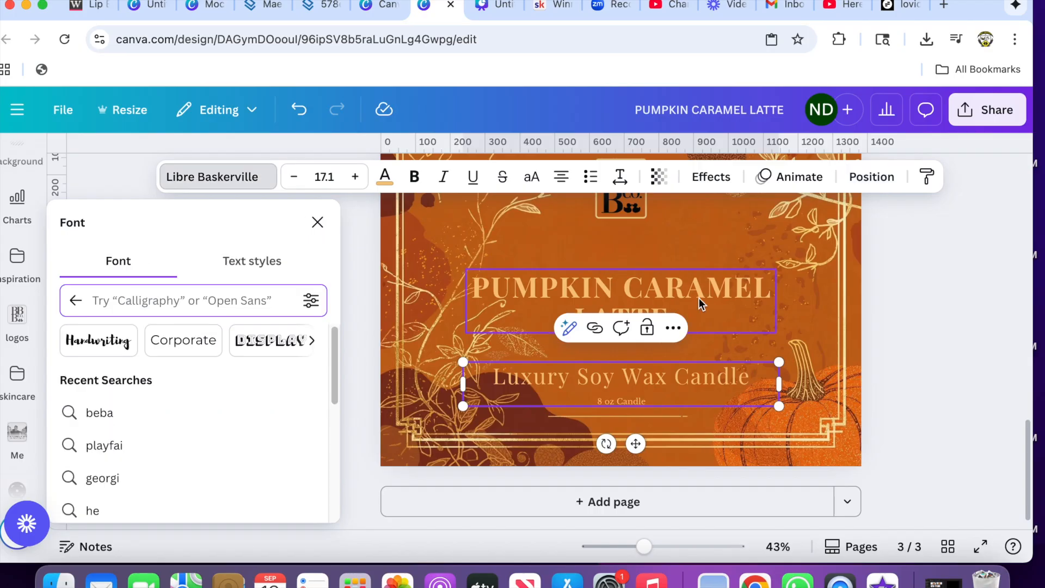
- Try the recently used Daily and Horror Origins fonts on the "PUMPKIN CARAMEL LATTE" title
{"action": "double_click", "coordinate": [699, 298]}
{"action": "left_click_drag", "start_coordinate": [684, 316], "coordinate": [480, 294]}
{"action": "scroll", "coordinate": [163, 436], "scroll_direction": "down", "scroll_amount": 5}
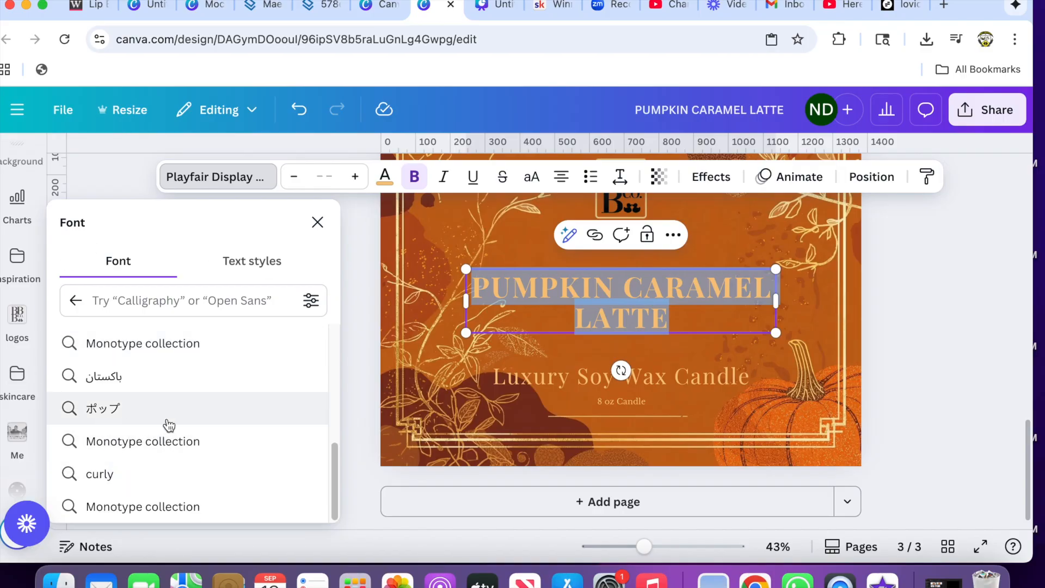
{"action": "left_click", "coordinate": [75, 305]}
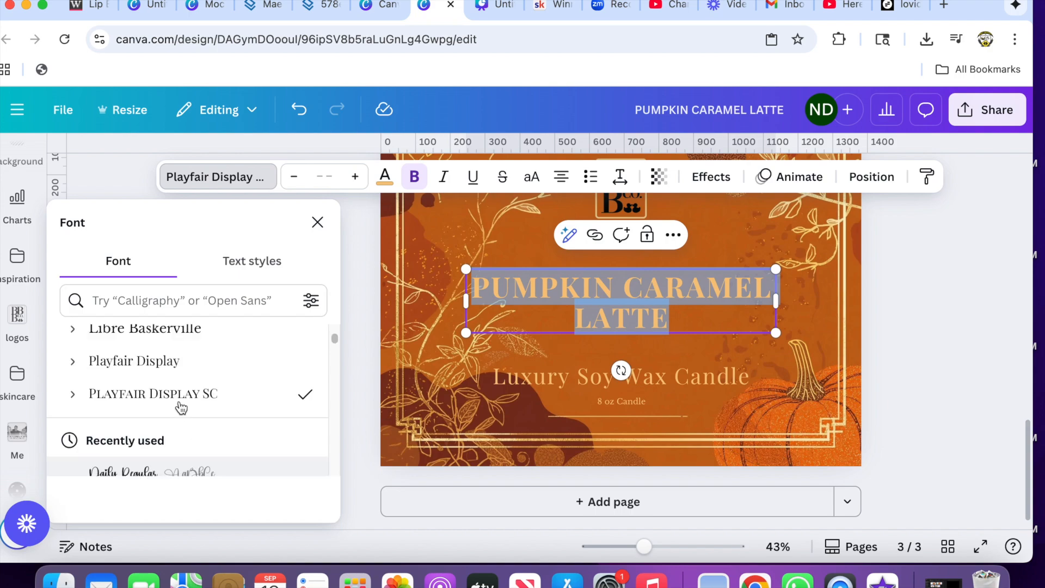
{"action": "scroll", "coordinate": [169, 426], "scroll_direction": "down", "scroll_amount": 2}
{"action": "left_click", "coordinate": [160, 422]}
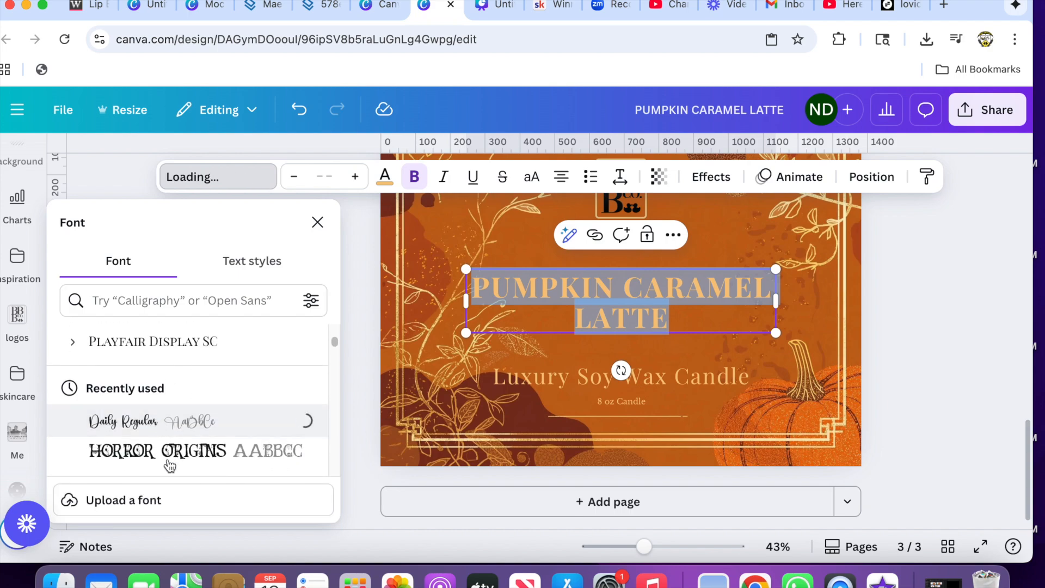
{"action": "scroll", "coordinate": [163, 427], "scroll_direction": "down", "scroll_amount": 2}
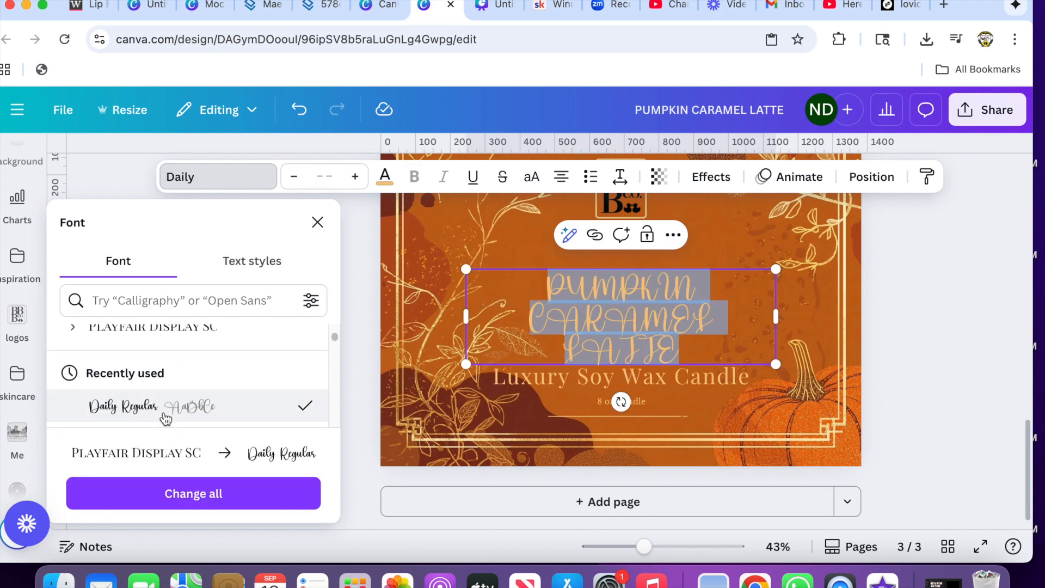
{"action": "left_click", "coordinate": [166, 402]}
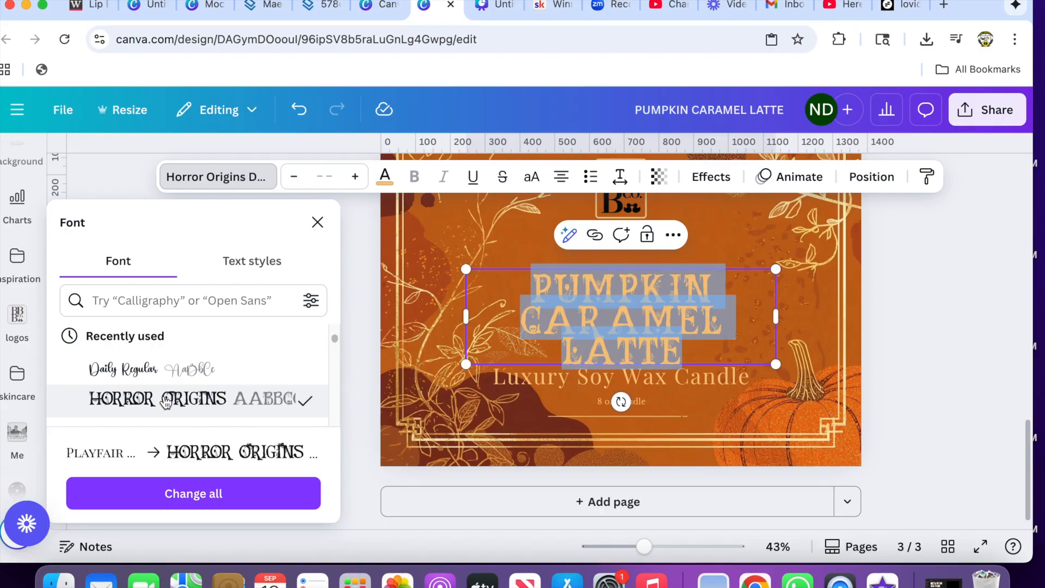
- Try further fonts on the title, including Death To Smudgey, Vogue, BlackCasper and Bresley
{"action": "scroll", "coordinate": [163, 398], "scroll_direction": "down", "scroll_amount": 3}
{"action": "left_click", "coordinate": [153, 369]}
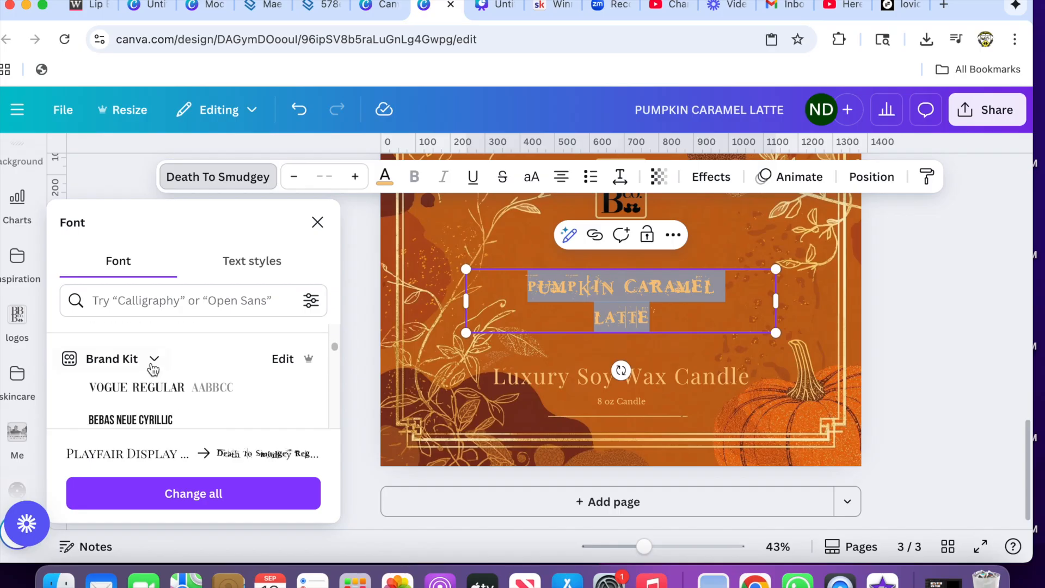
{"action": "left_click", "coordinate": [152, 370]}
{"action": "scroll", "coordinate": [148, 371], "scroll_direction": "down", "scroll_amount": 3}
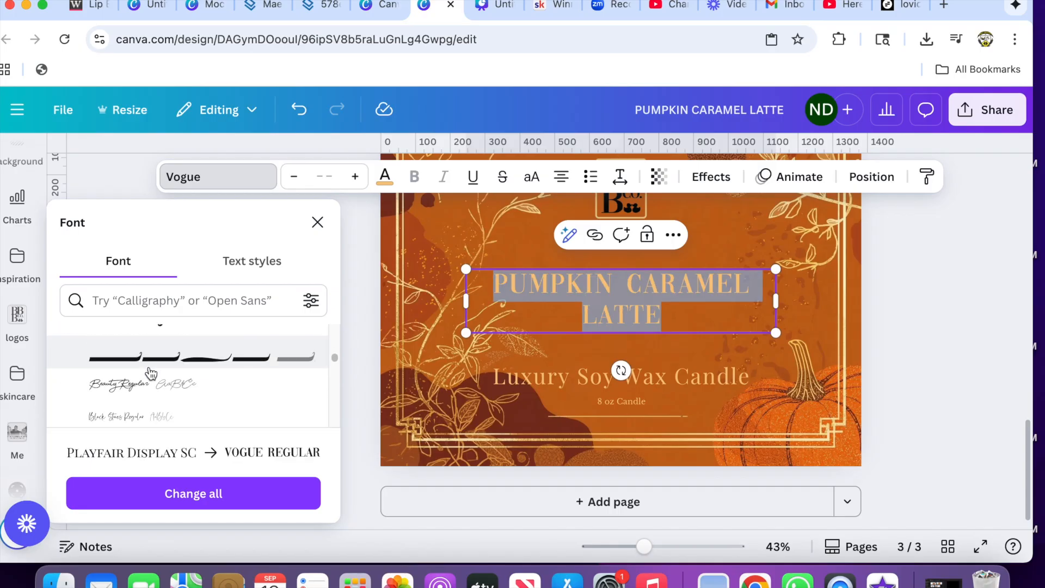
{"action": "left_click", "coordinate": [130, 384]}
{"action": "scroll", "coordinate": [131, 396], "scroll_direction": "down", "scroll_amount": 2}
{"action": "left_click", "coordinate": [130, 364]}
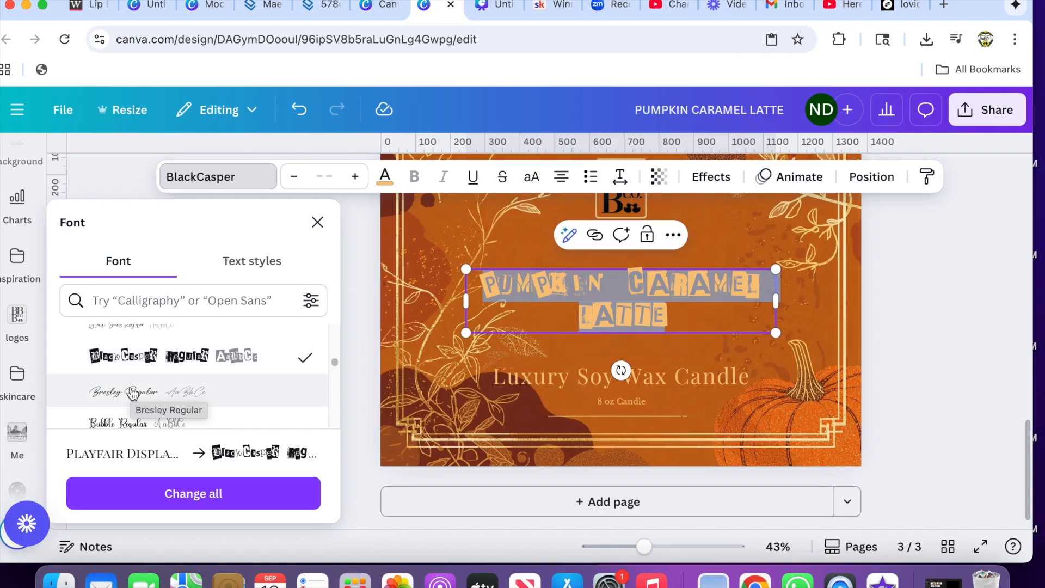
{"action": "left_click", "coordinate": [132, 393]}
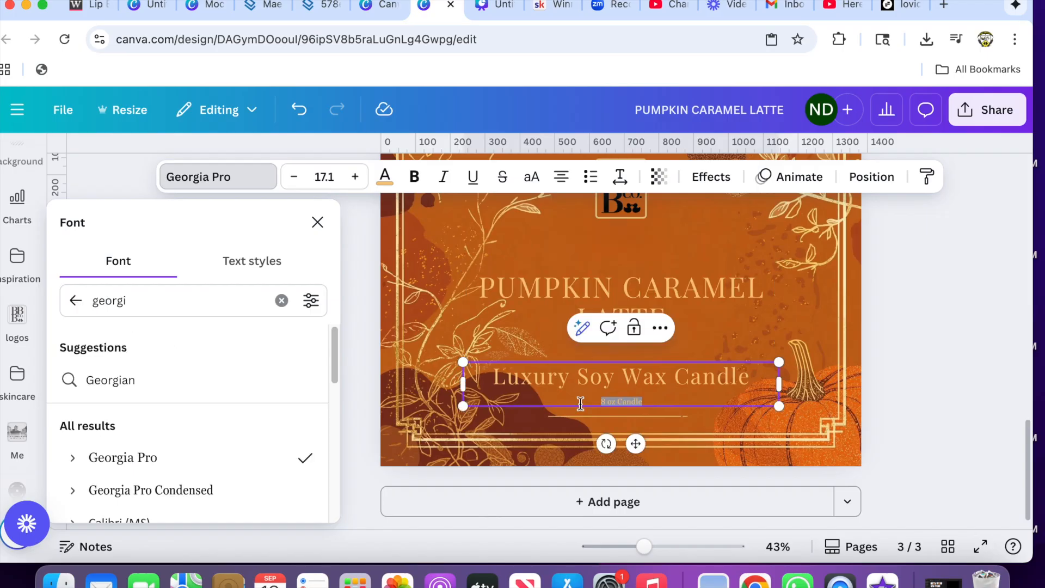
- Increase the font size of the "8 oz Candle" line by three increments
{"action": "left_click", "coordinate": [355, 176]}
{"action": "left_click", "coordinate": [355, 177]}
{"action": "left_click", "coordinate": [355, 177]}
{"action": "left_click", "coordinate": [355, 176]}
{"action": "left_click", "coordinate": [355, 176]}
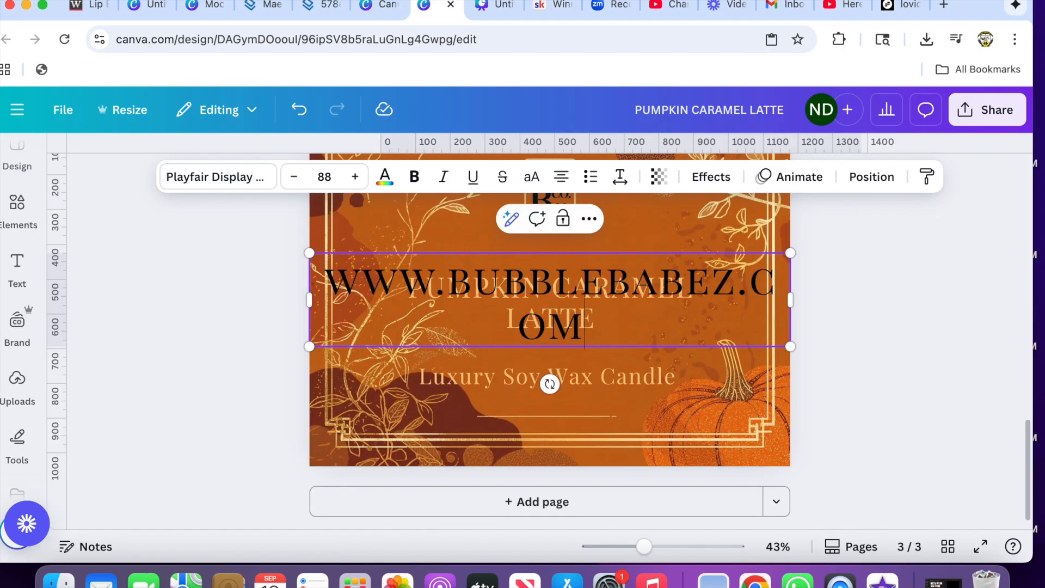
{"action": "left_click", "coordinate": [204, 179]}
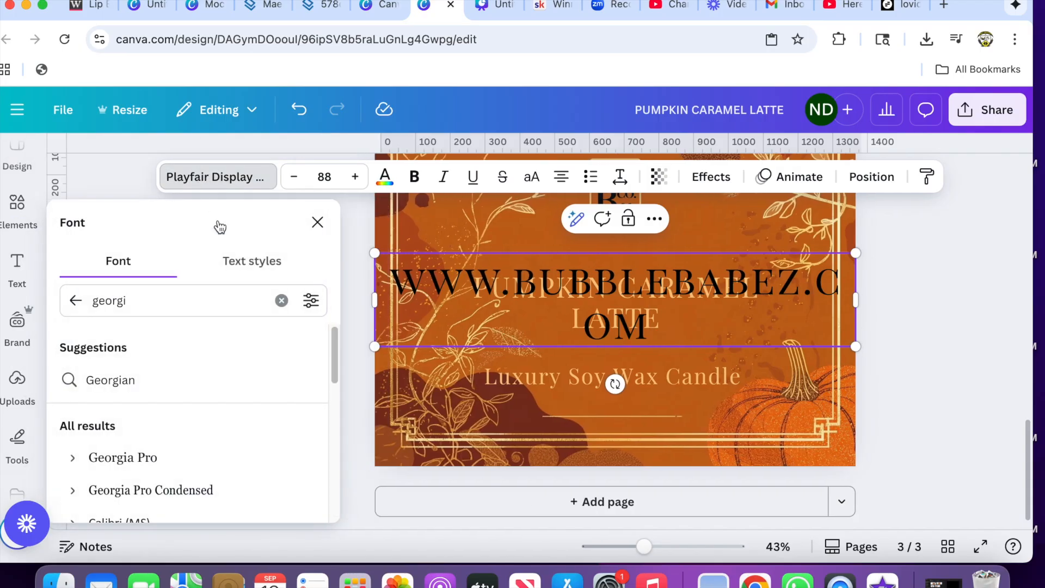
{"action": "double_click", "coordinate": [161, 313]}
{"action": "type", "text": "beba"}
{"action": "left_click", "coordinate": [181, 379]}
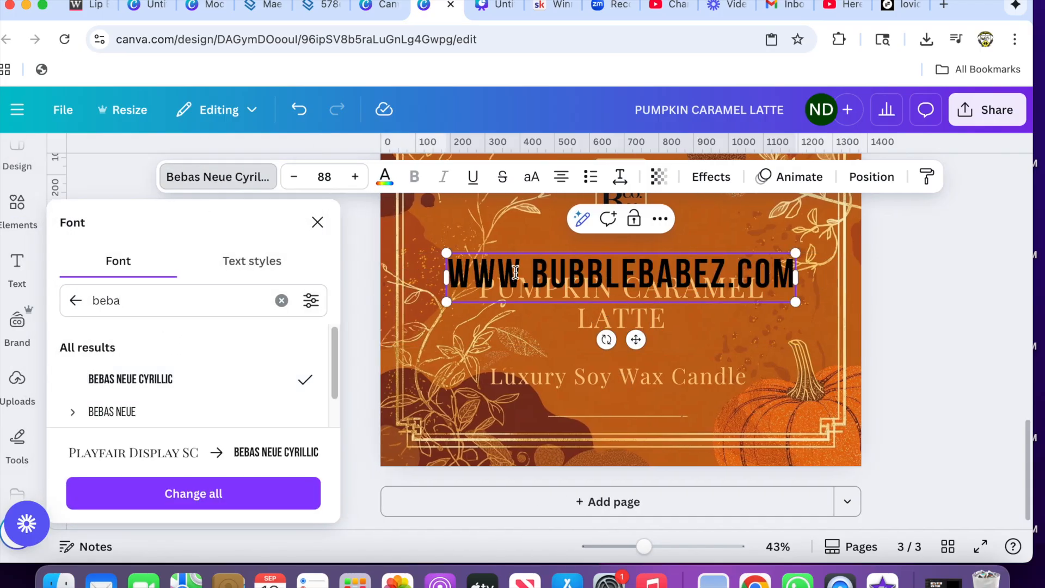
{"action": "left_click_drag", "start_coordinate": [446, 254], "coordinate": [653, 324]}
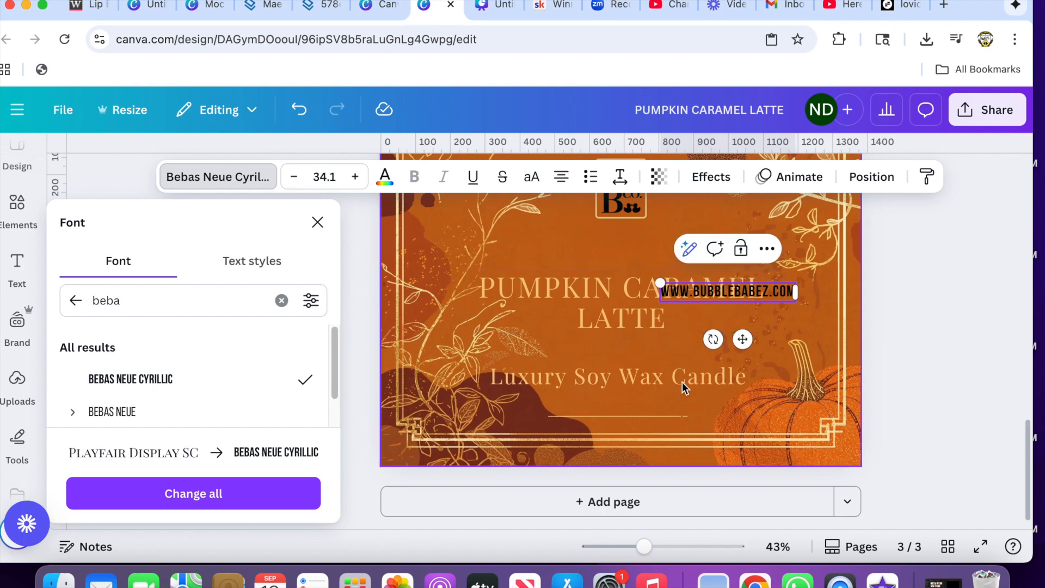
- Recolor the website text to #F8C77D by sampling the color of the title lettering
{"action": "left_click", "coordinate": [385, 177]}
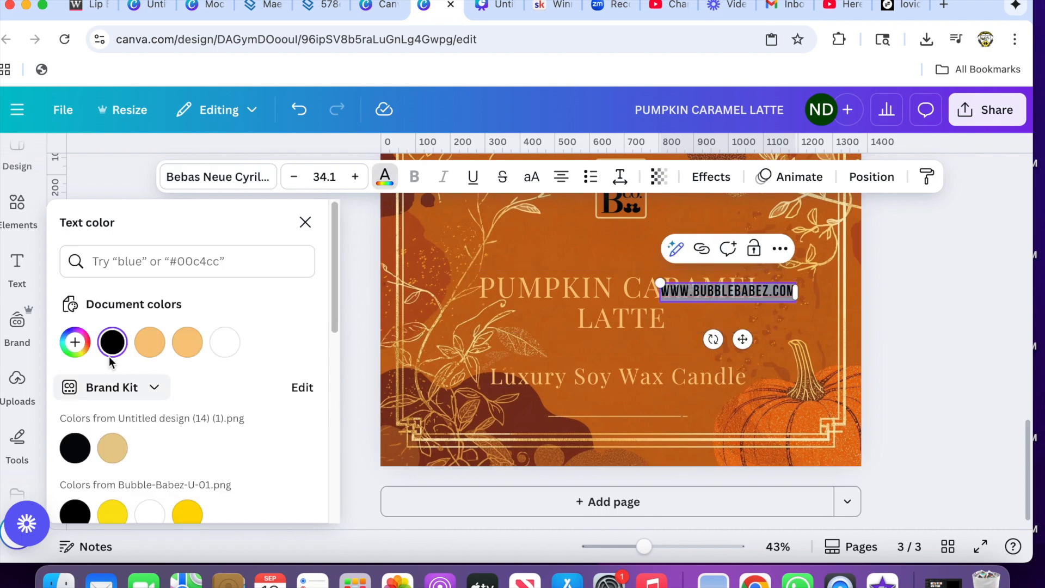
{"action": "left_click", "coordinate": [79, 349]}
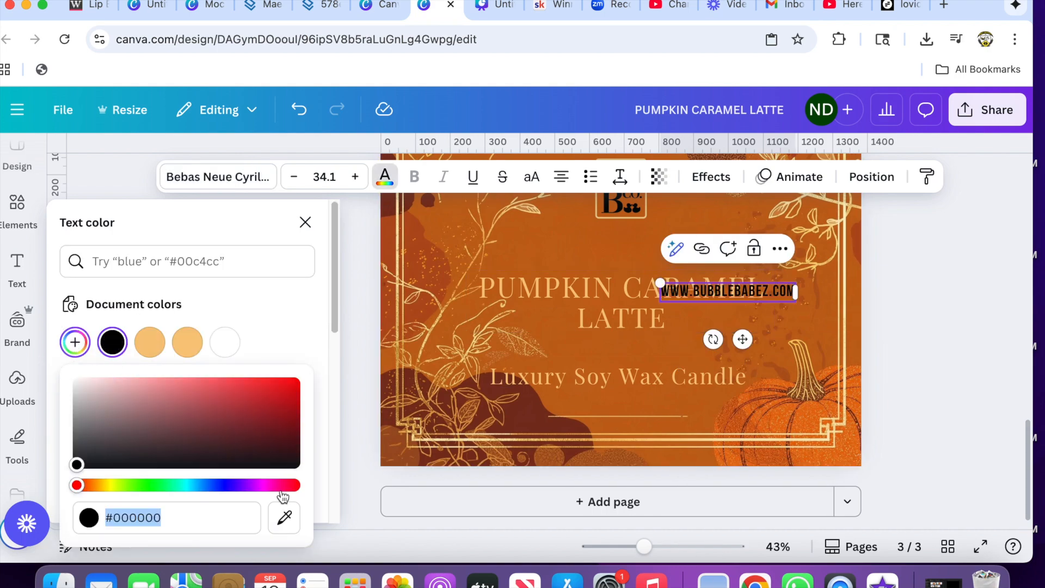
{"action": "left_click", "coordinate": [284, 517]}
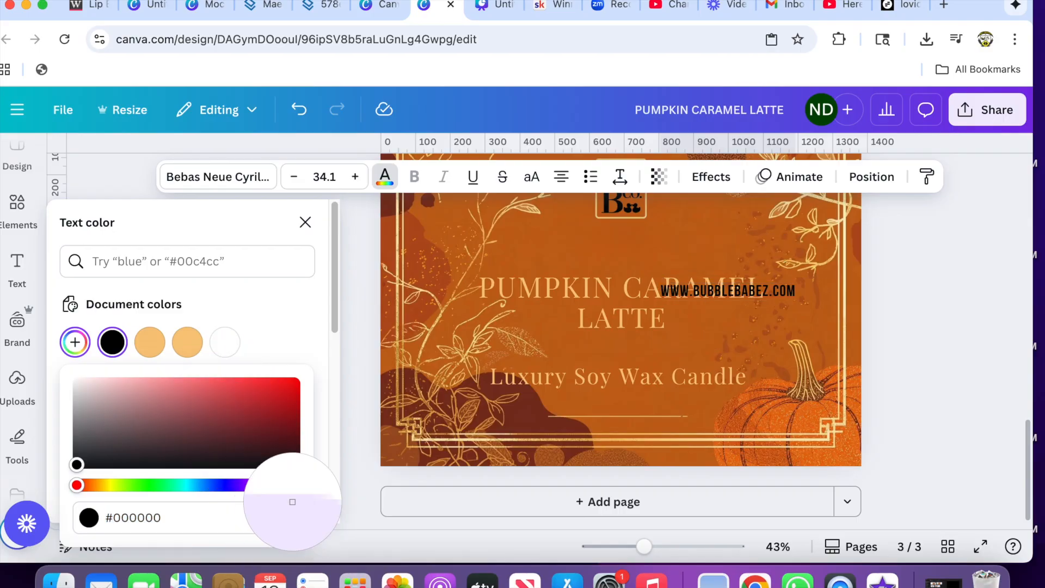
{"action": "left_click", "coordinate": [483, 290]}
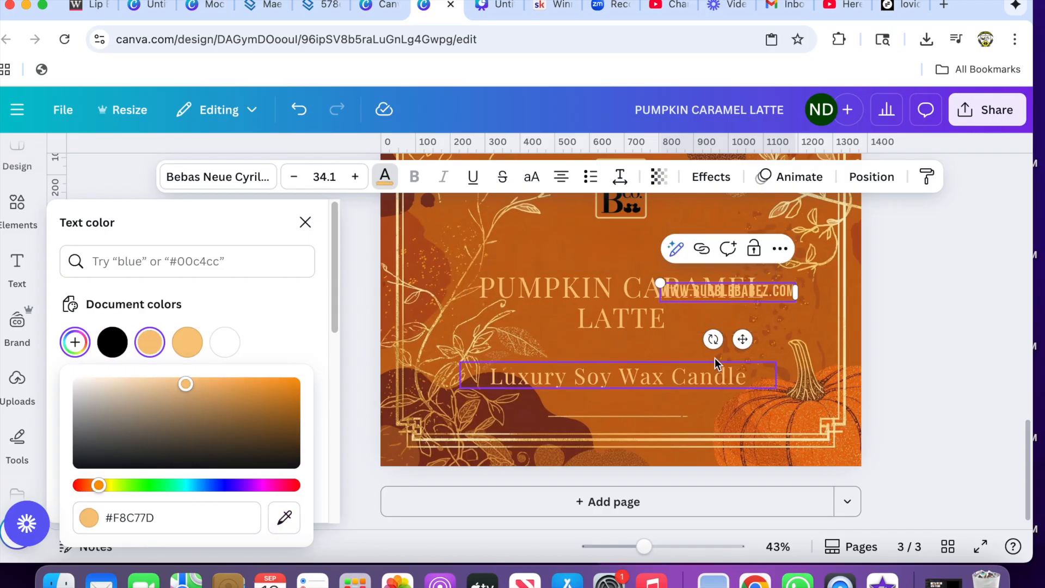
- Rotate the website text to read vertically upward, shrink it to about size 26 and place it along the label's right border
{"action": "left_click_drag", "start_coordinate": [713, 340], "coordinate": [786, 310]}
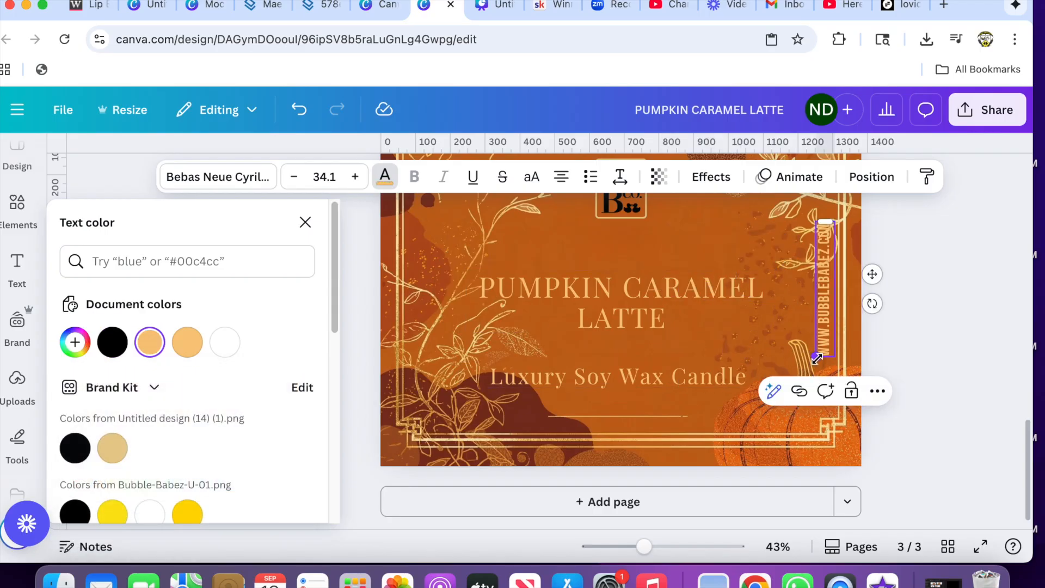
{"action": "left_click_drag", "start_coordinate": [816, 358], "coordinate": [820, 324]}
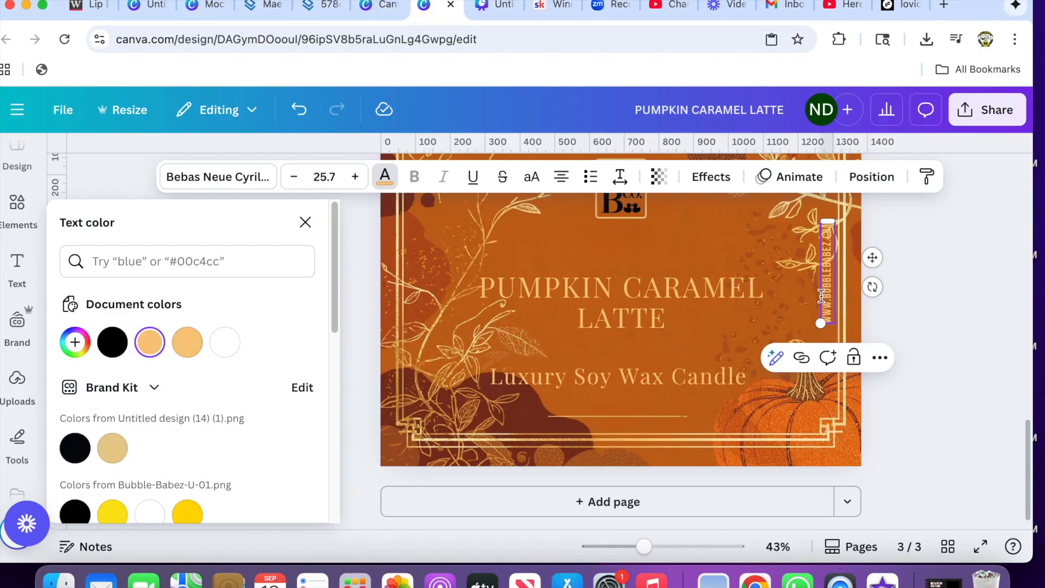
{"action": "left_click_drag", "start_coordinate": [870, 267], "coordinate": [872, 276]}
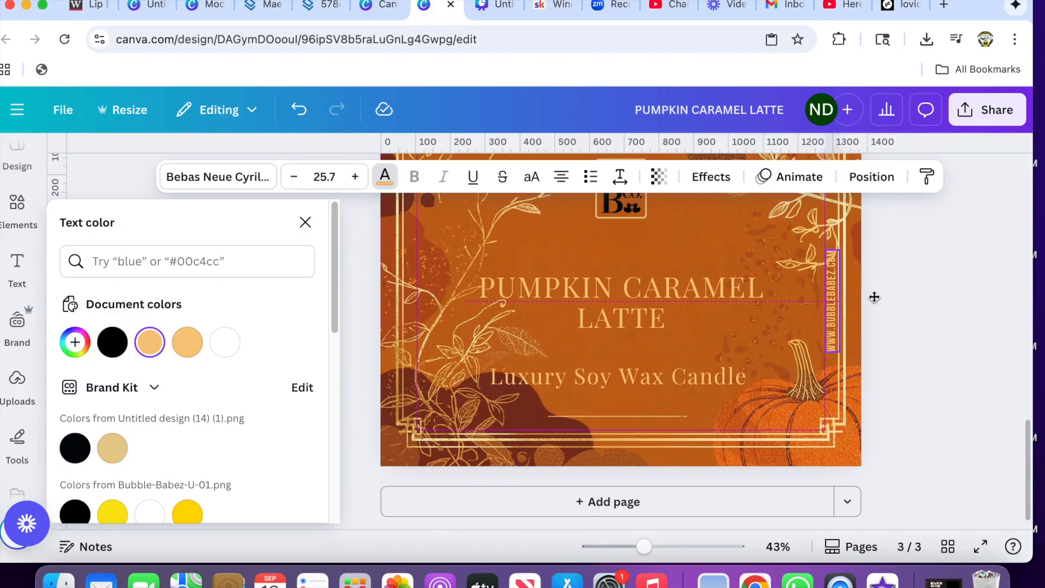